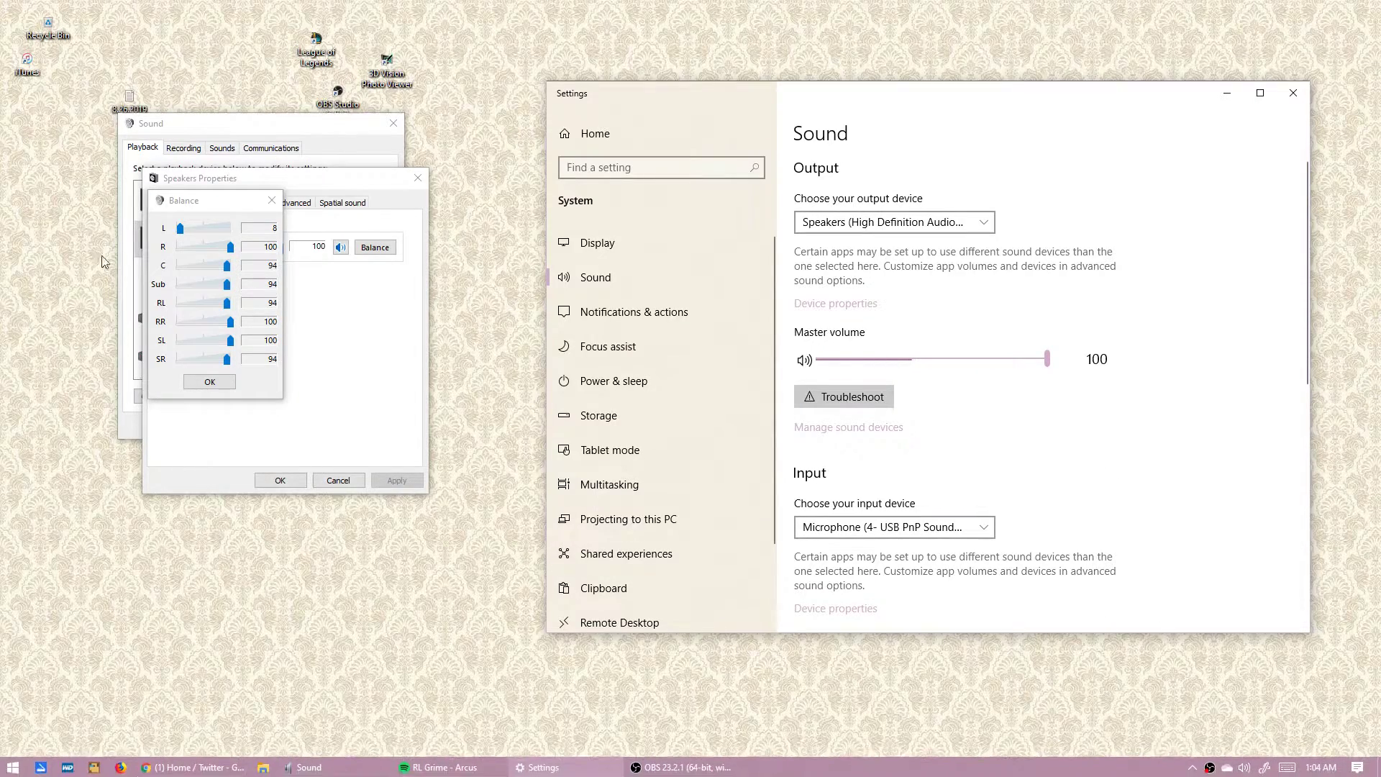
Lower the speakers' L balance level to 1 and bring it back up to 8
drag(181, 228, 177, 229)
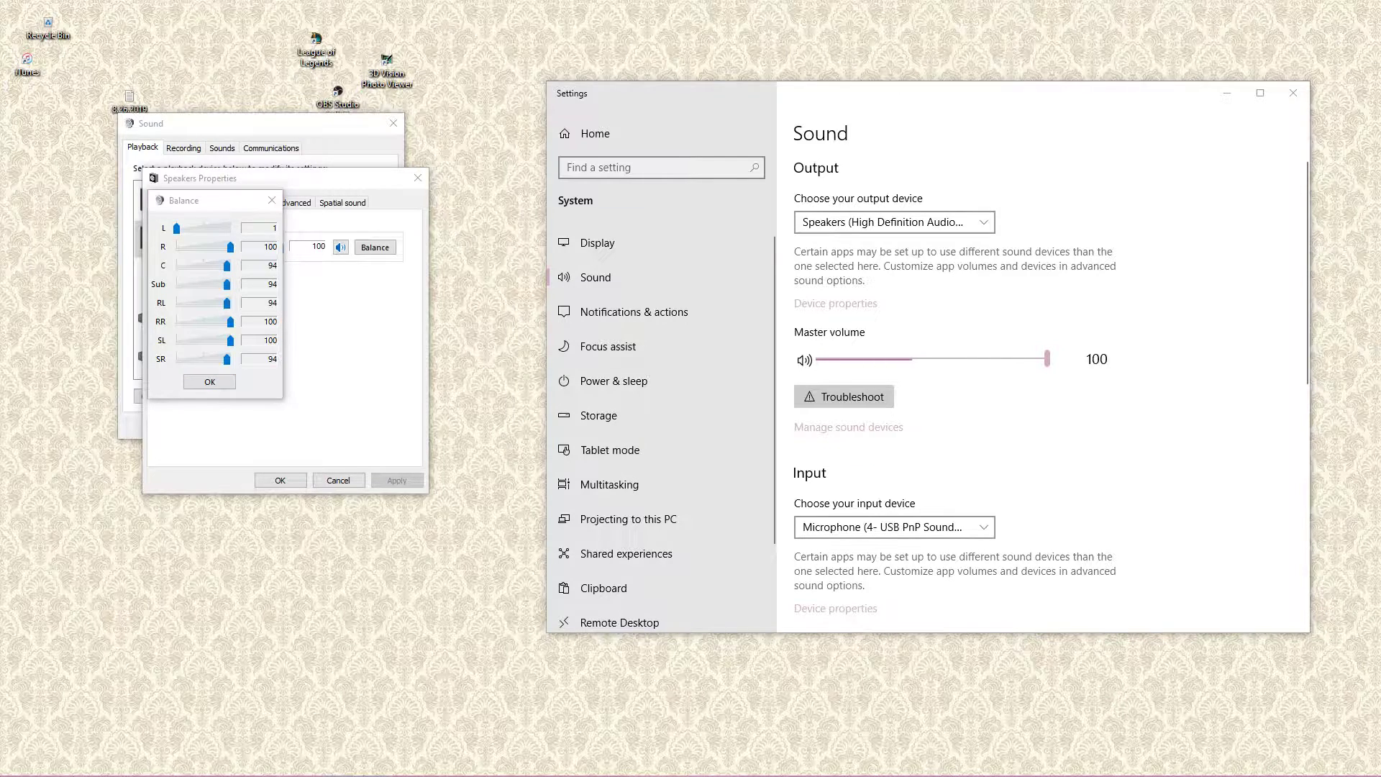
click(178, 229)
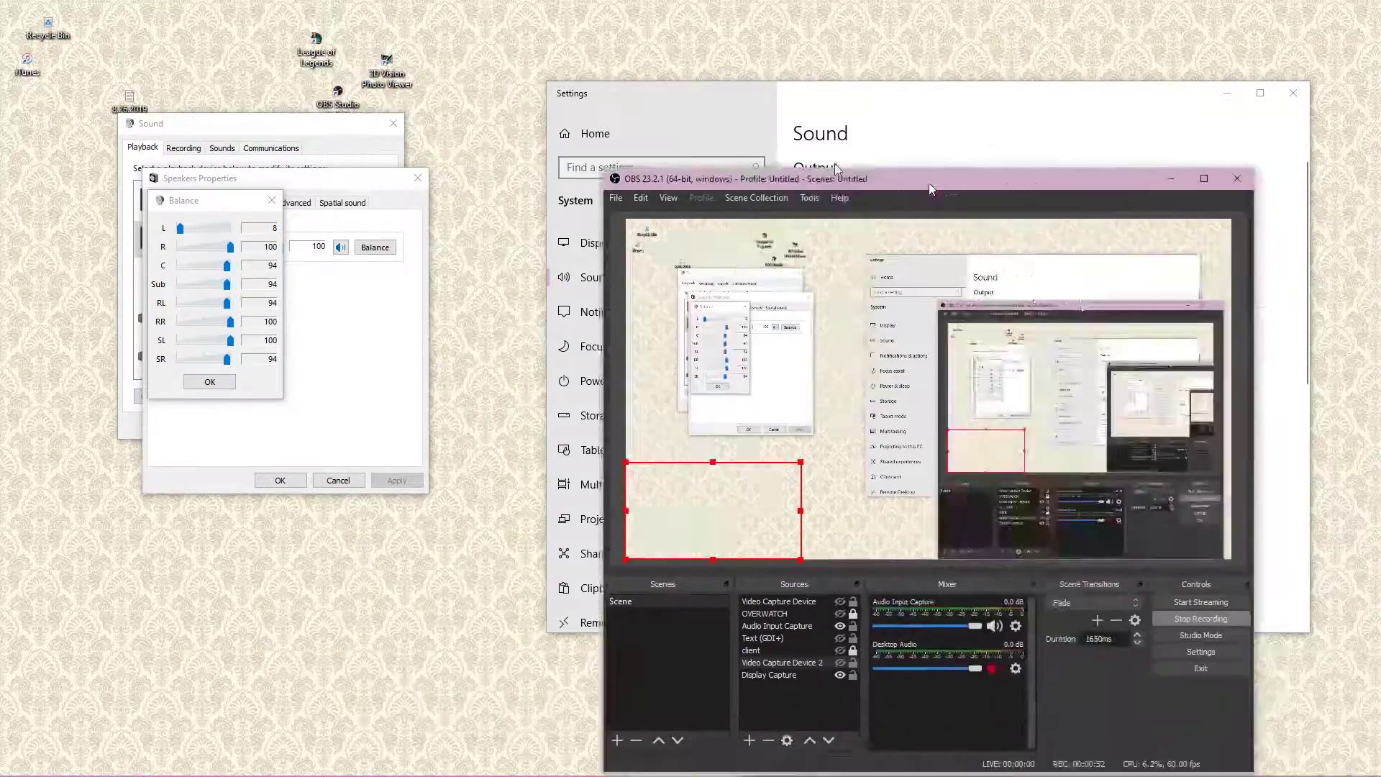
Try showing the Video Capture Device 2 source in the OBS scene and hide it again
drag(930, 176, 434, 76)
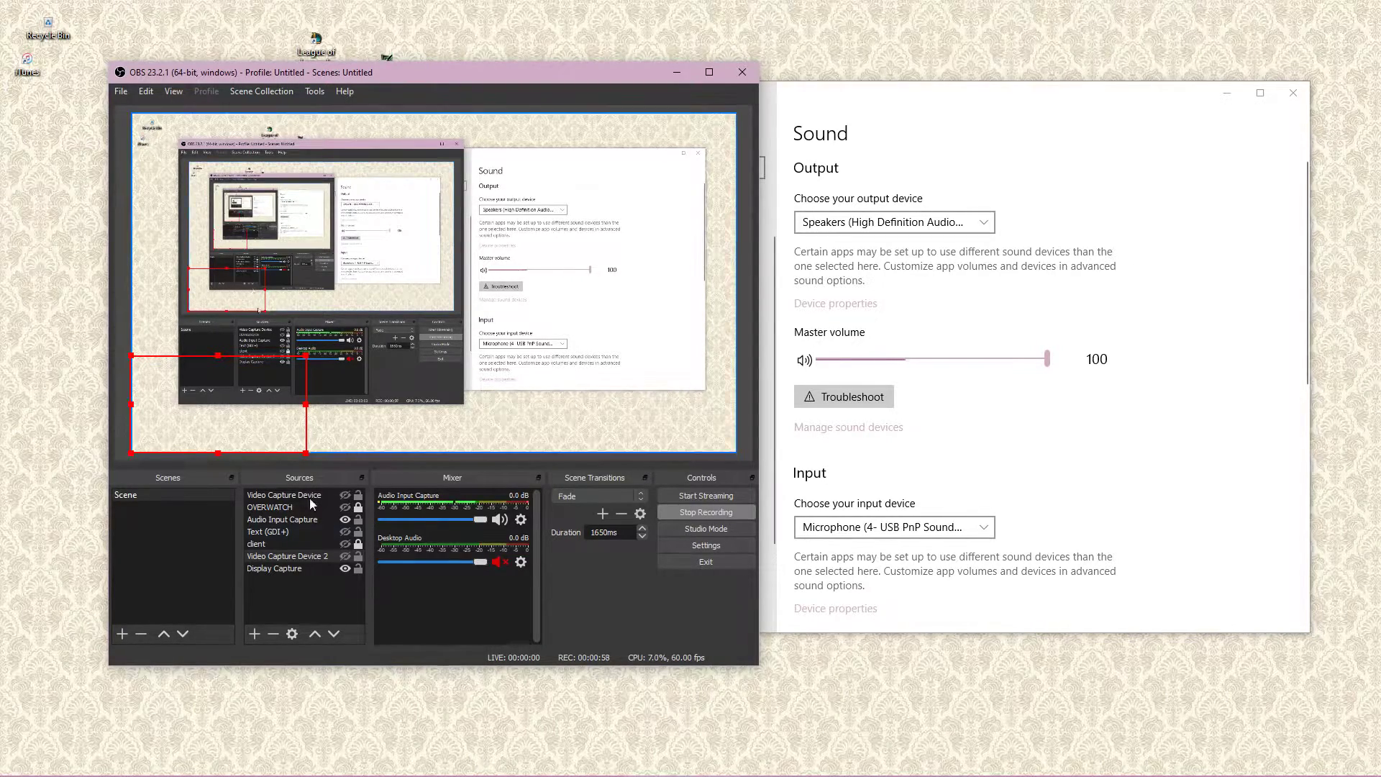
click(321, 543)
click(328, 556)
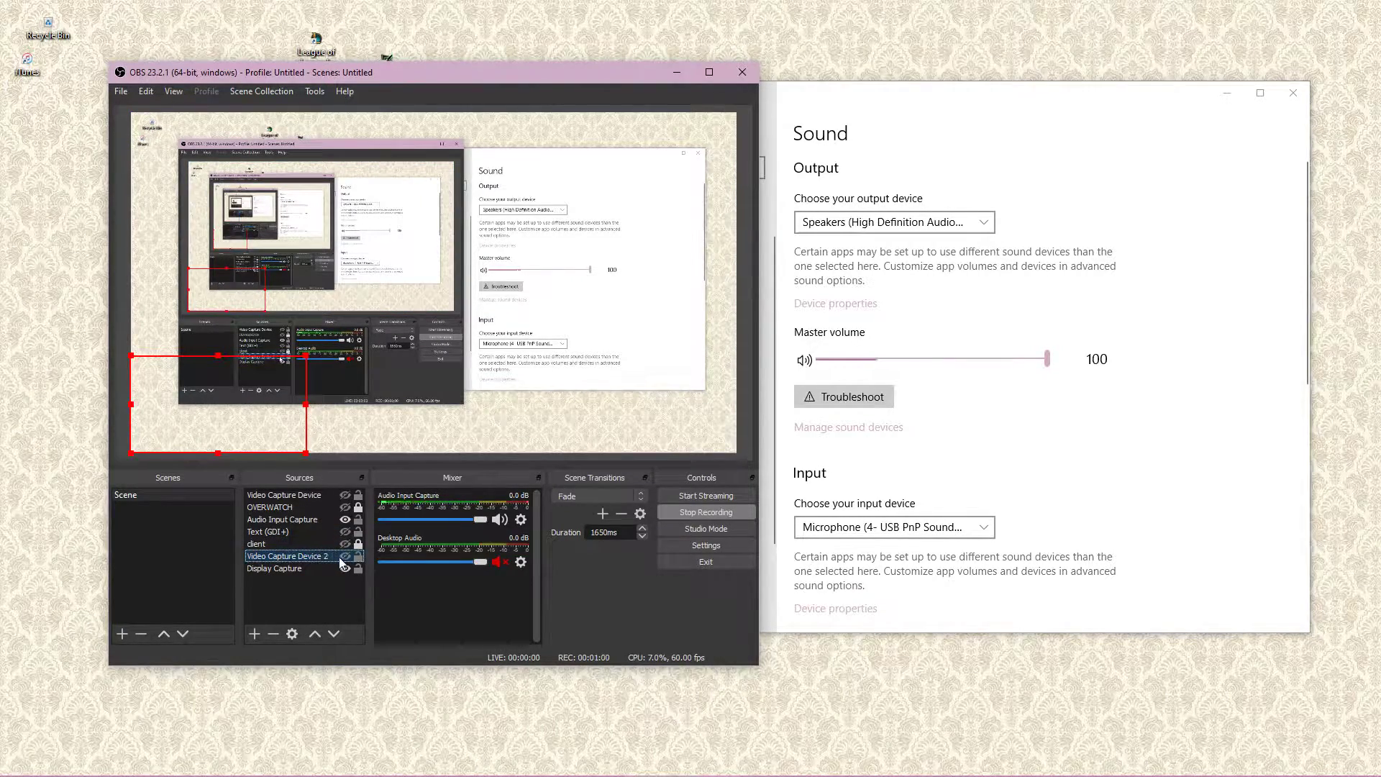
click(346, 555)
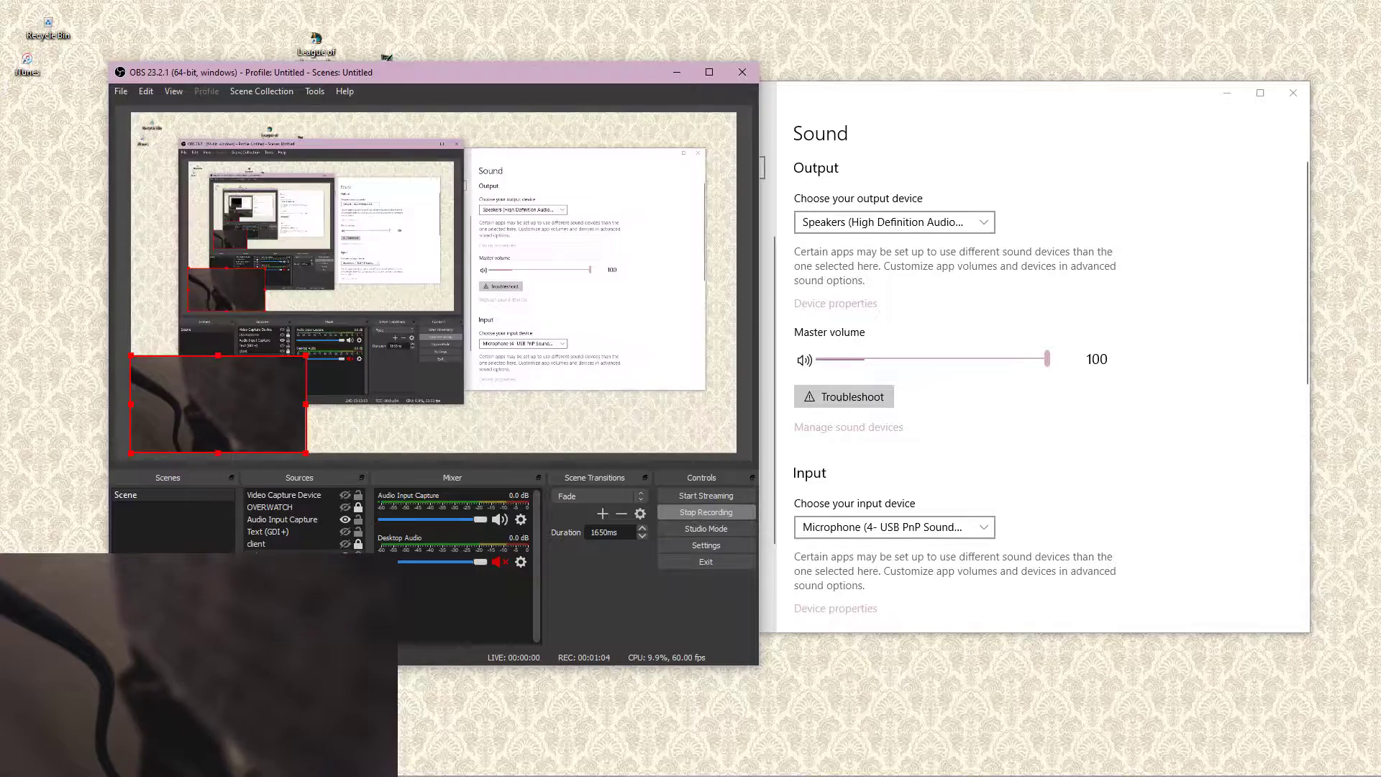
click(346, 555)
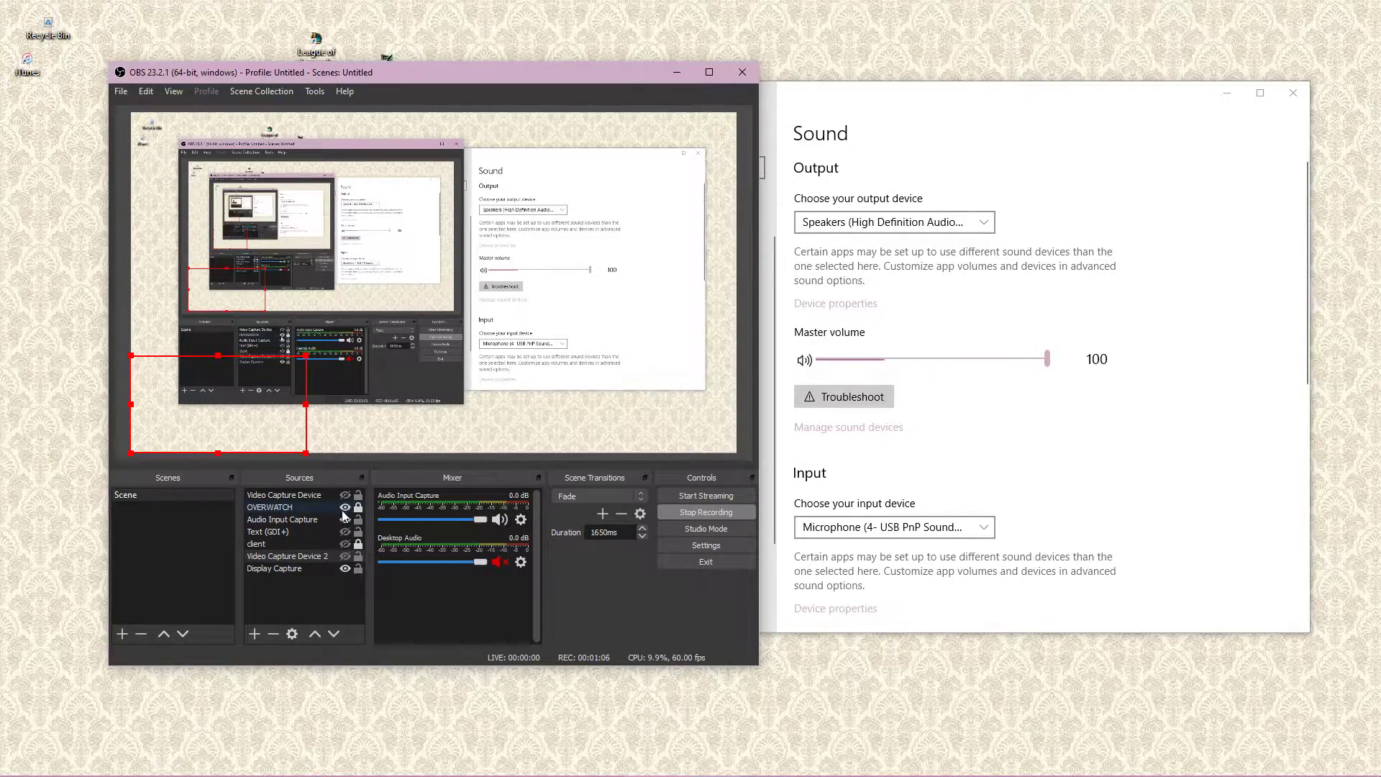
Show the Video Capture Device webcam source and place it in the lower-left corner of the canvas
click(345, 495)
drag(586, 411, 213, 418)
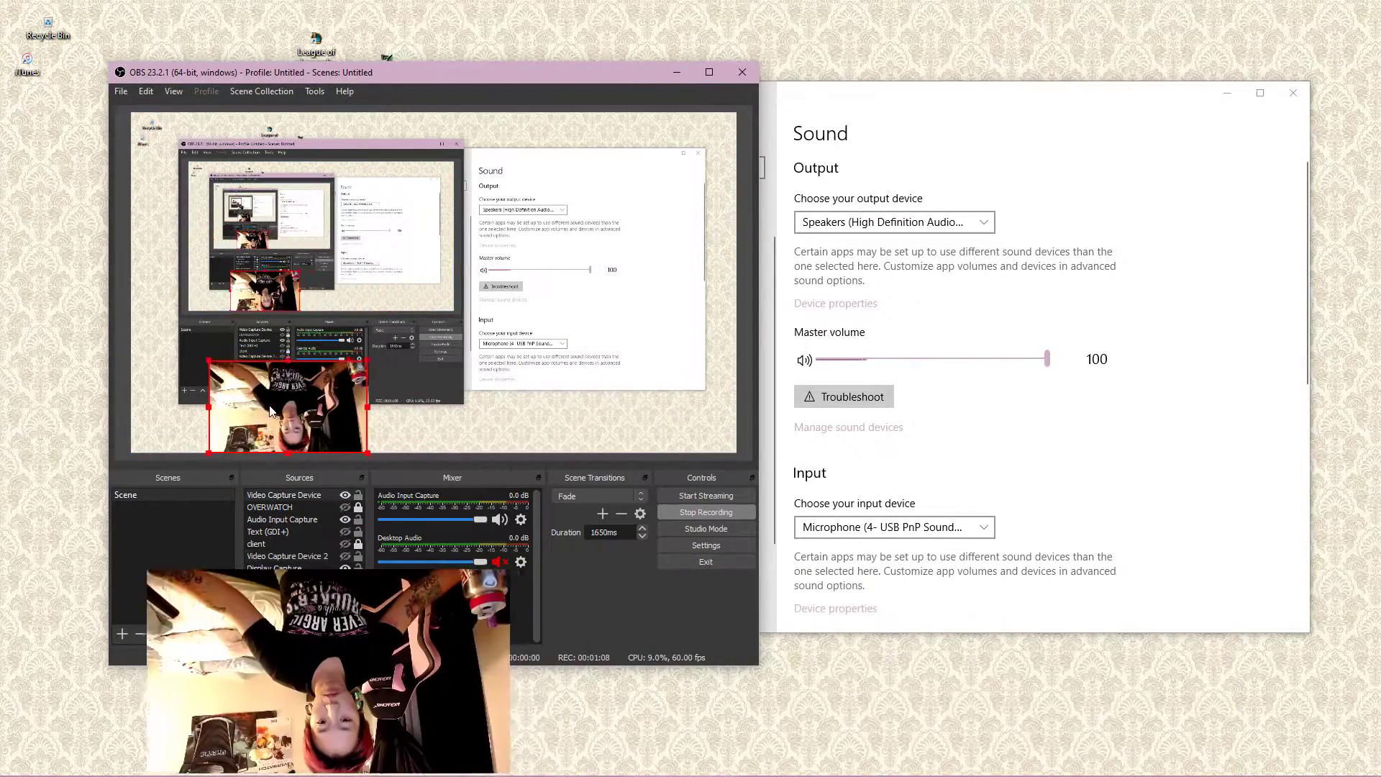
Flip the webcam source horizontally and vertically, keeping it snapped to the lower-left corner of the canvas
right_click(253, 402)
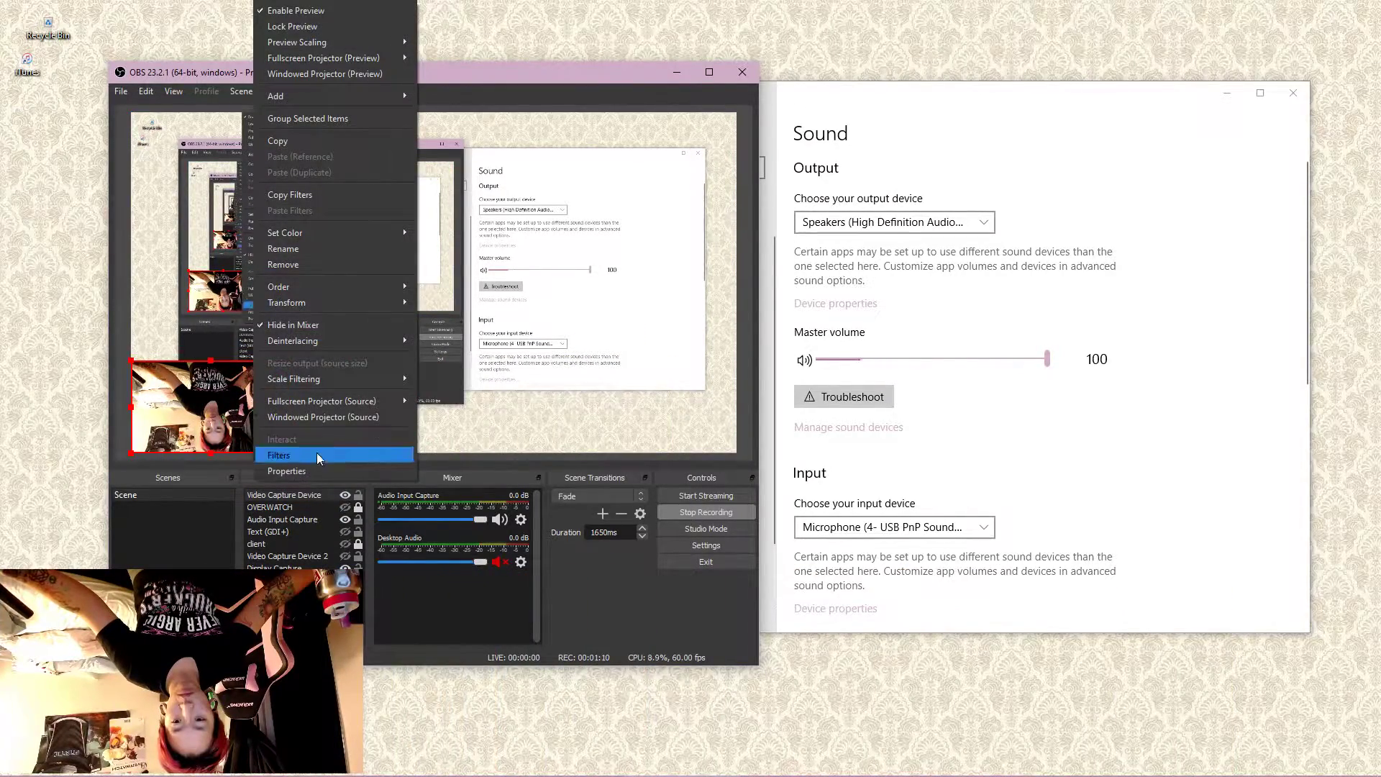
mouse_move(344, 304)
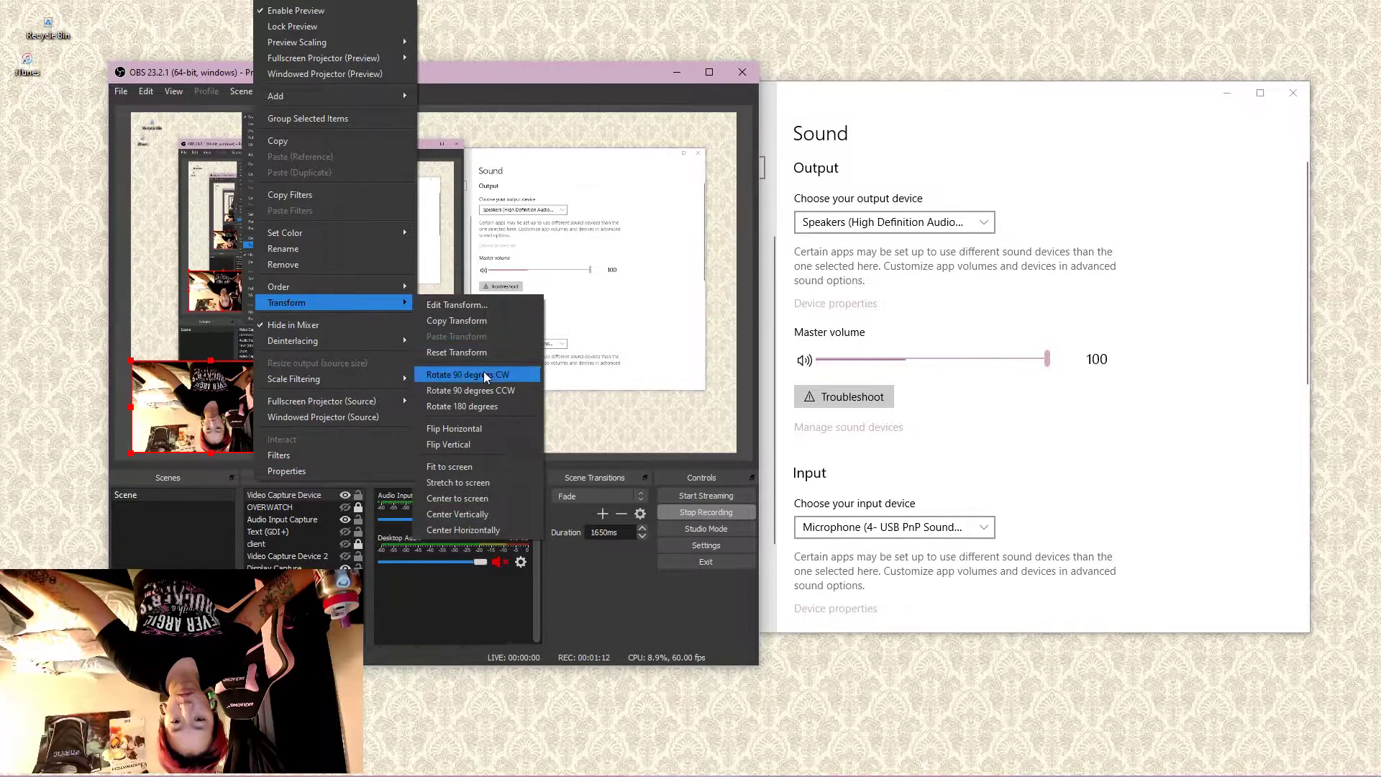
click(468, 429)
right_click(257, 414)
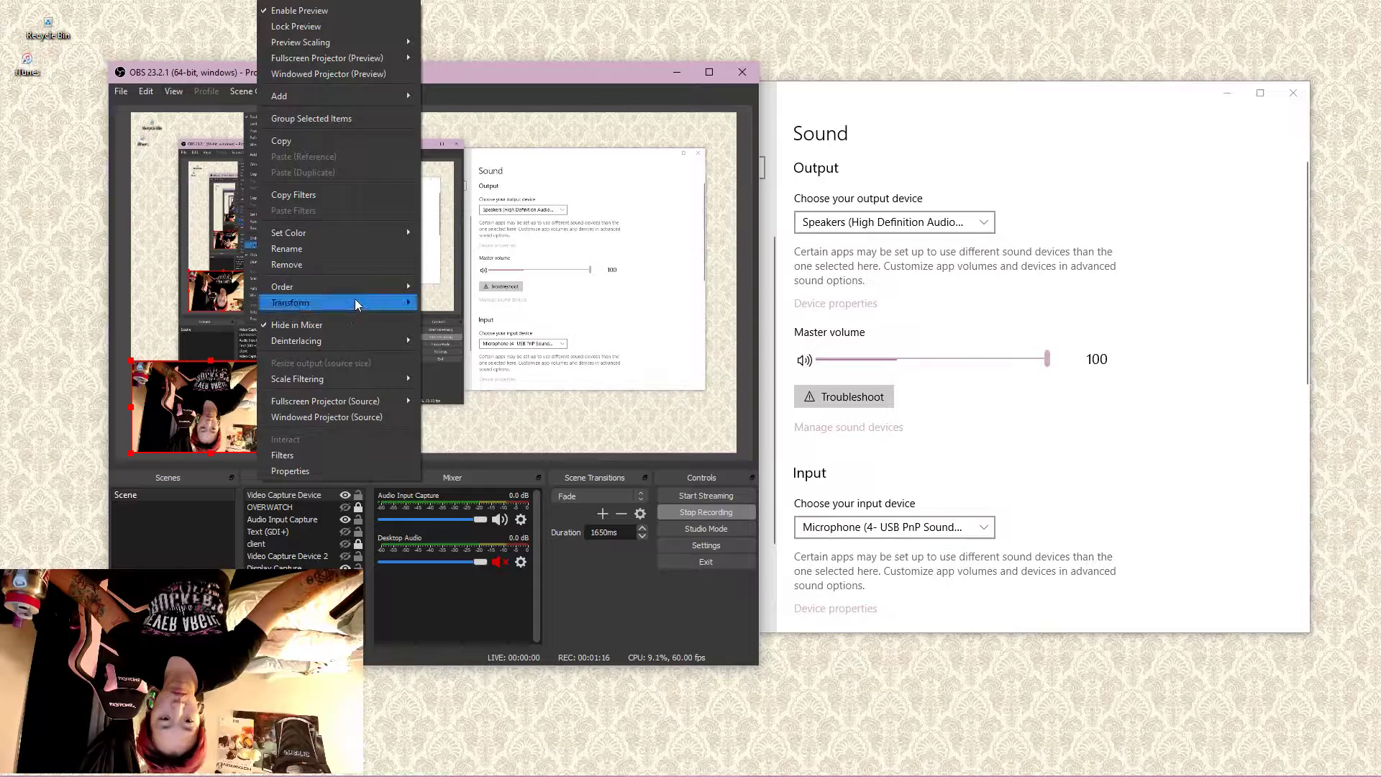
mouse_move(355, 302)
click(473, 445)
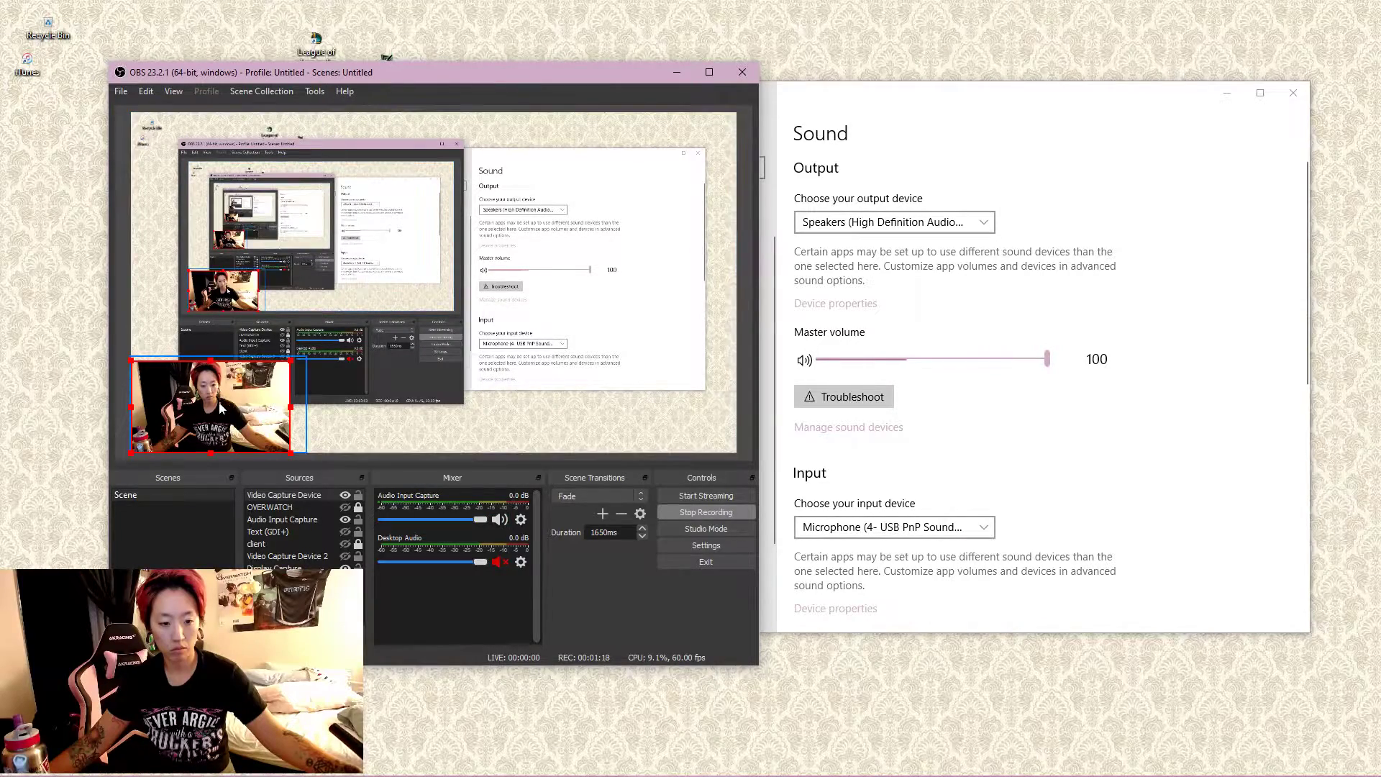
drag(220, 386, 219, 408)
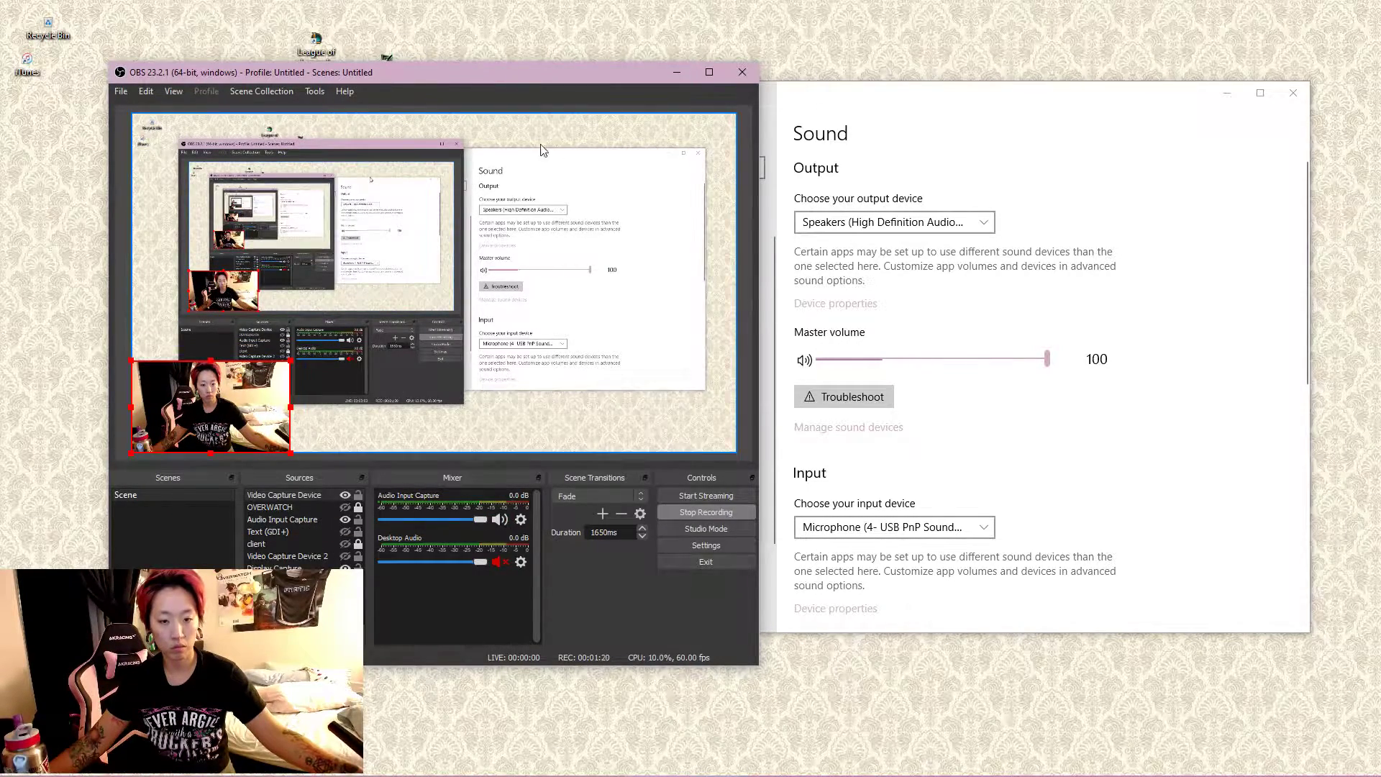
Rearrange the OBS and Settings windows to uncover the speaker Balance dialog, and bring that dialog to the front
drag(531, 72, 731, 74)
drag(1094, 79, 1152, 26)
drag(541, 85, 779, 178)
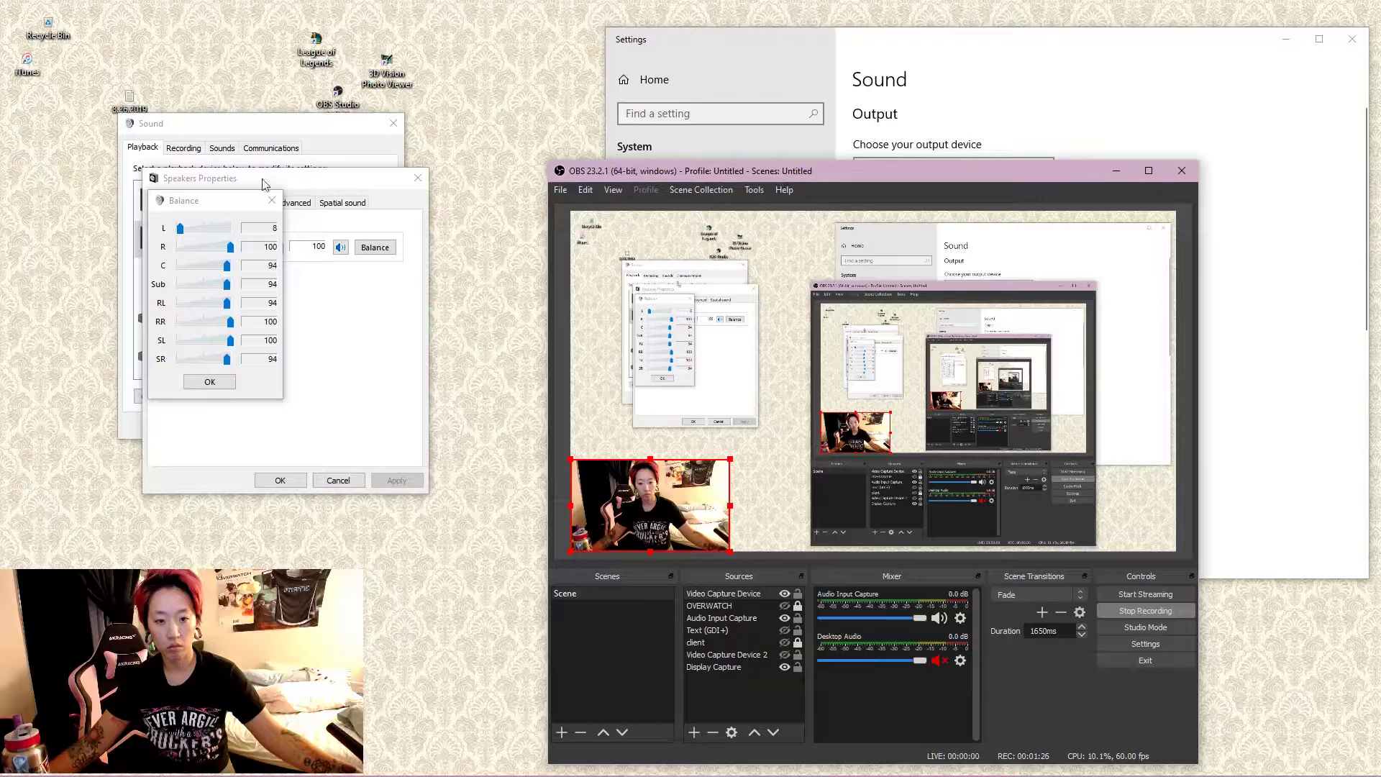
click(287, 185)
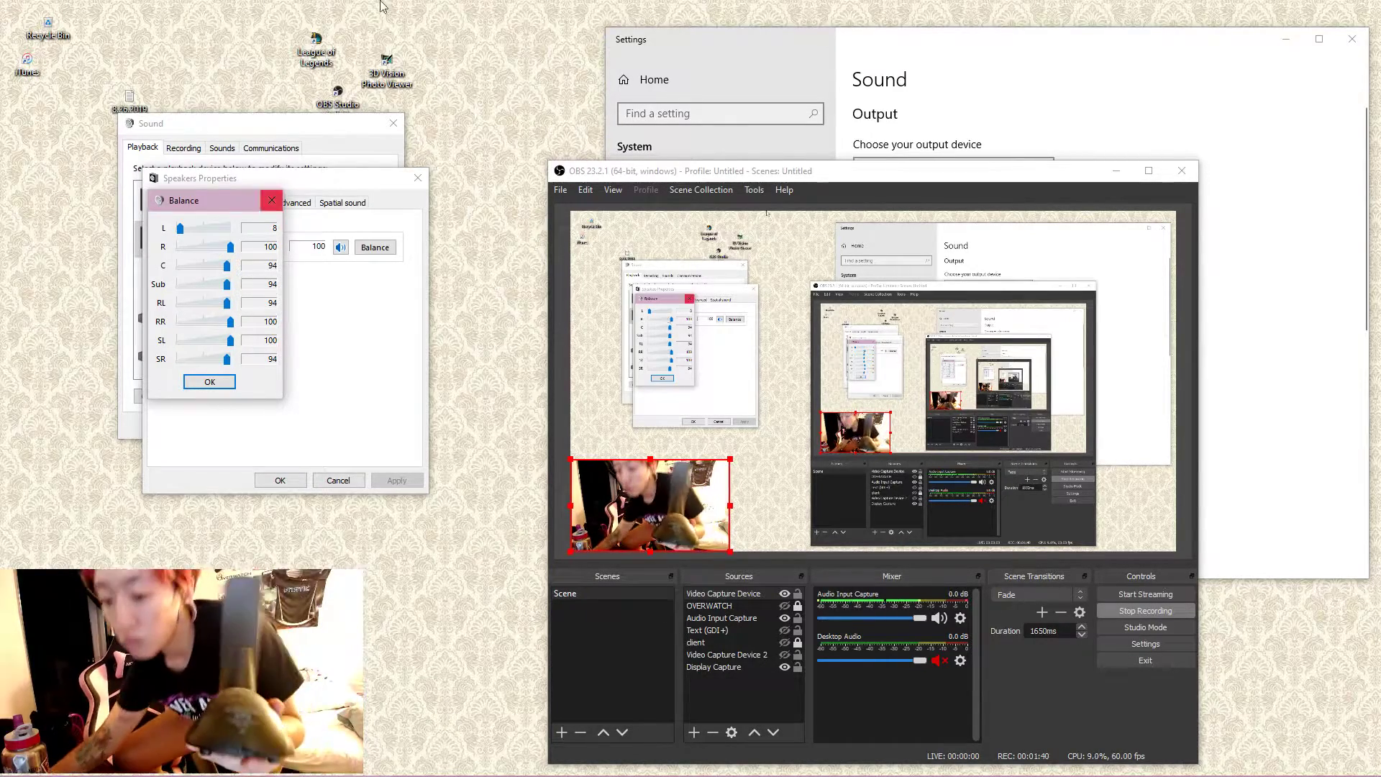
Enlarge the webcam source to nearly half the canvas width, keeping it anchored in the lower-left corner
drag(725, 464, 845, 400)
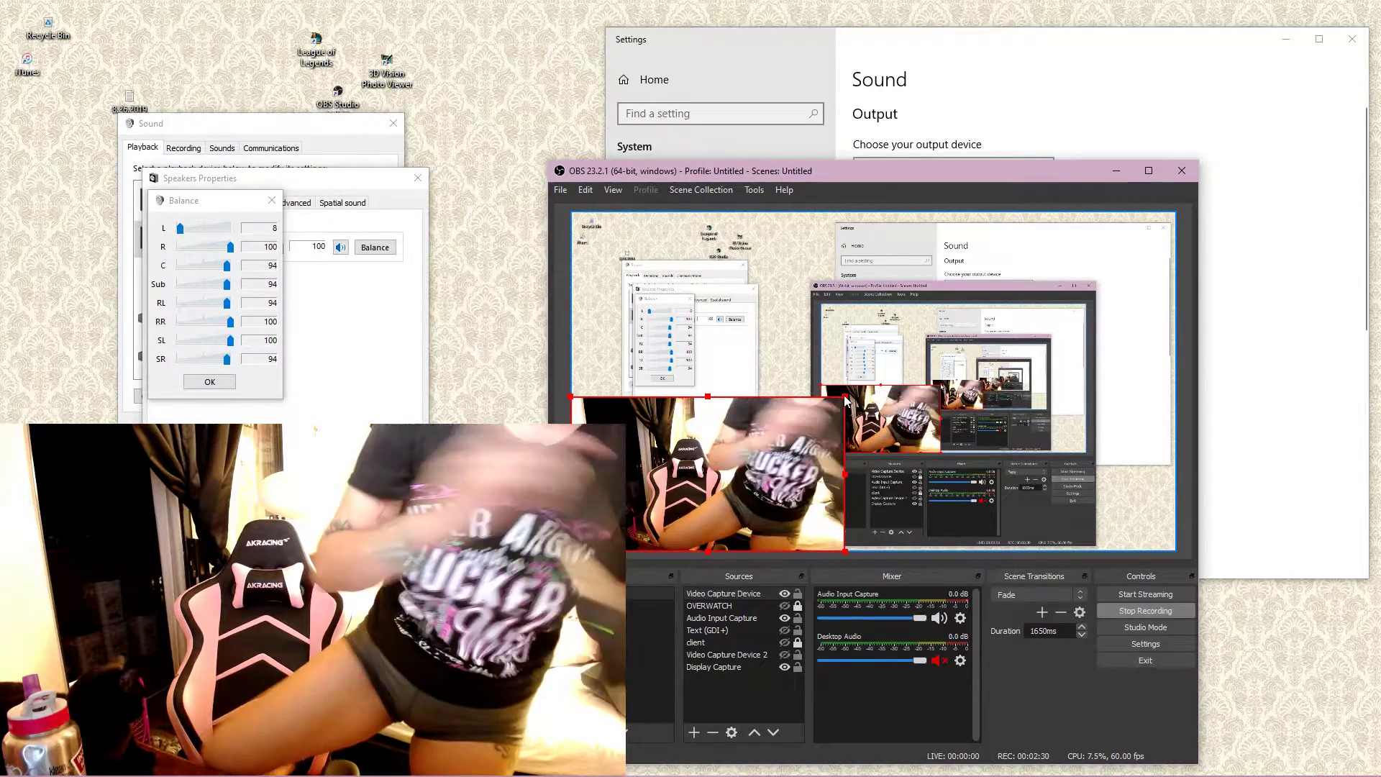
Start music playback and switch to Spotify, moving its window away from the OBS preview
key(XF86AudioPlay)
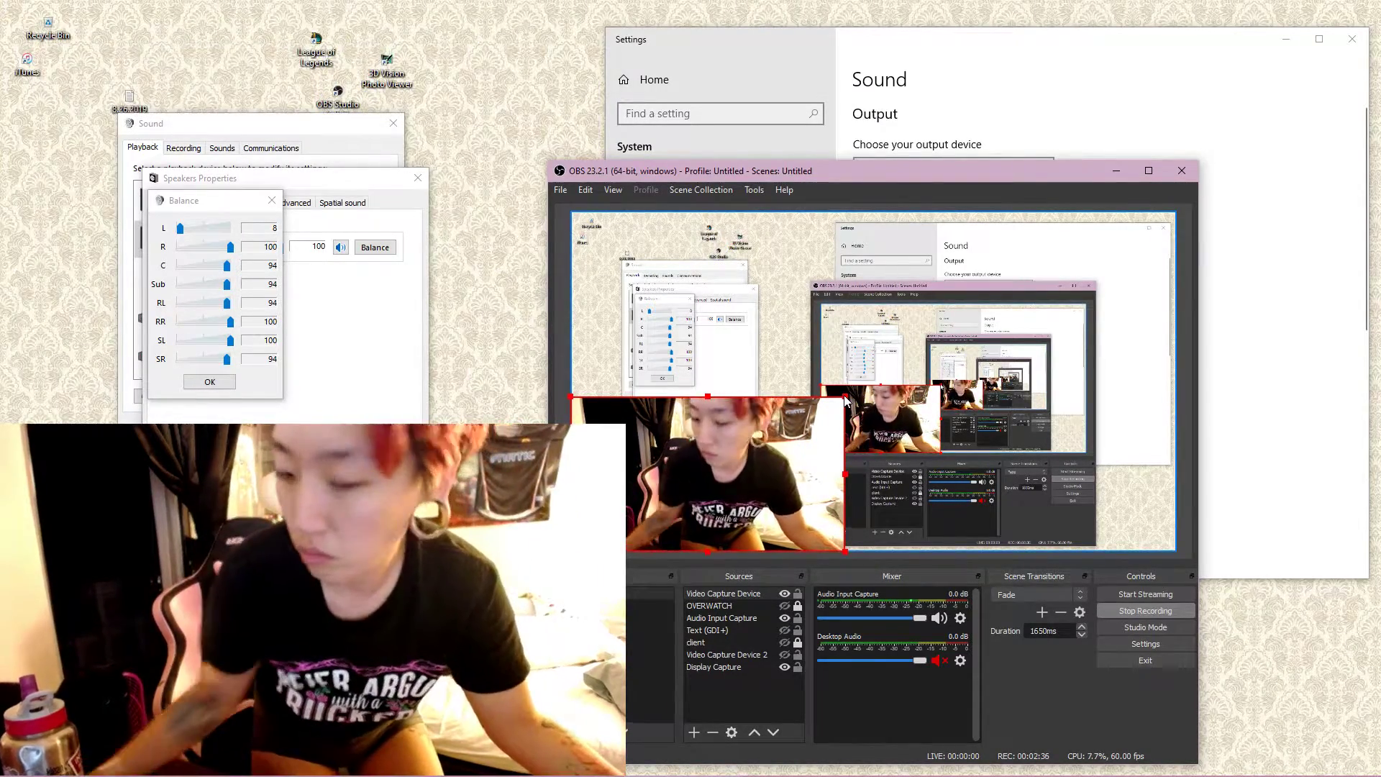
key(alt+Tab)
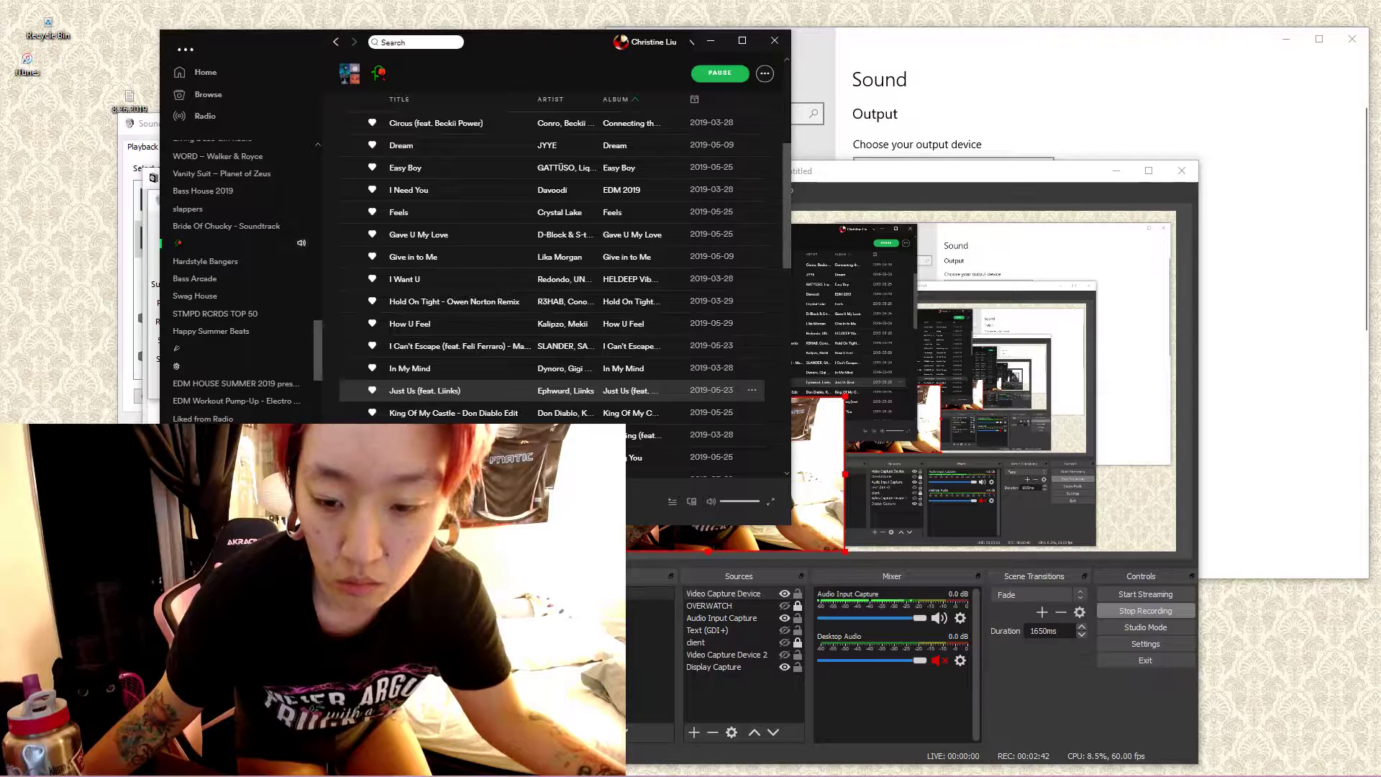
click(710, 40)
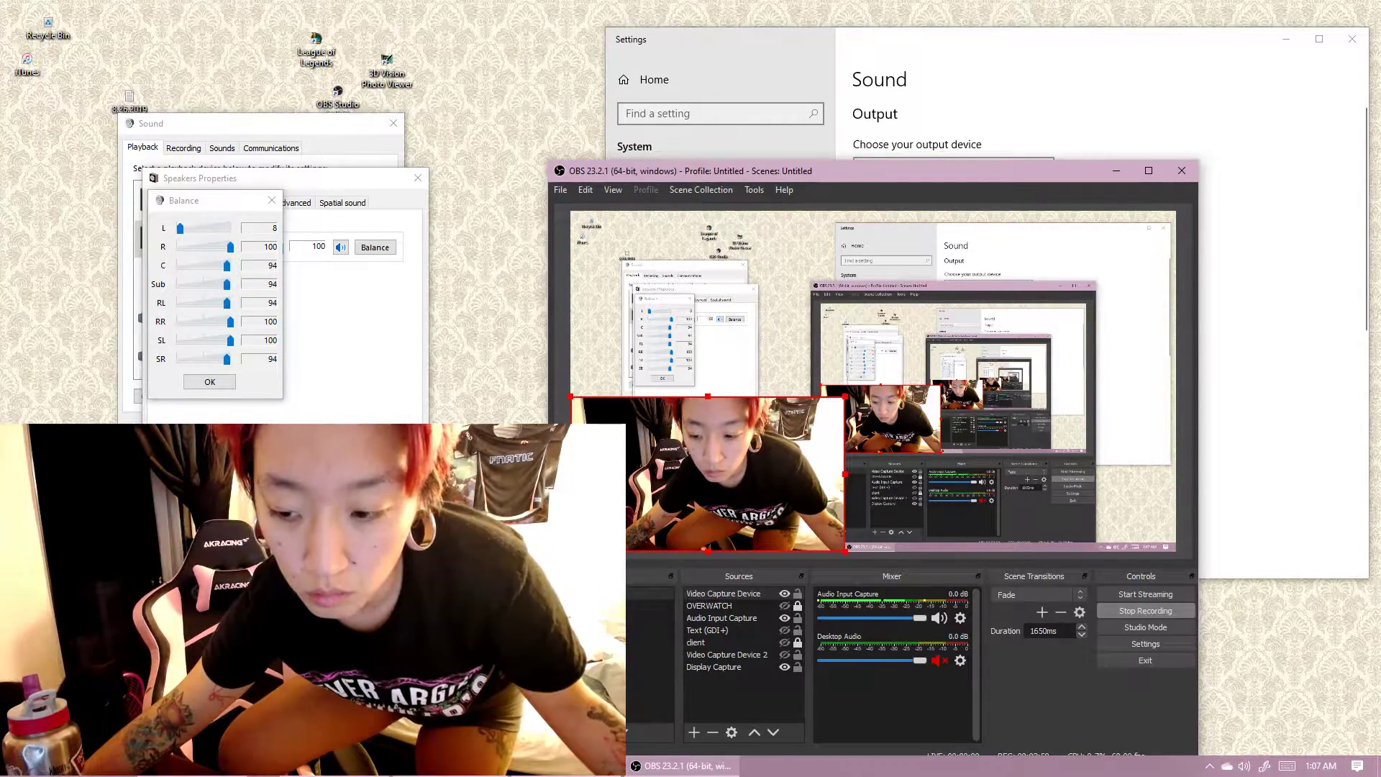
key(alt+Tab)
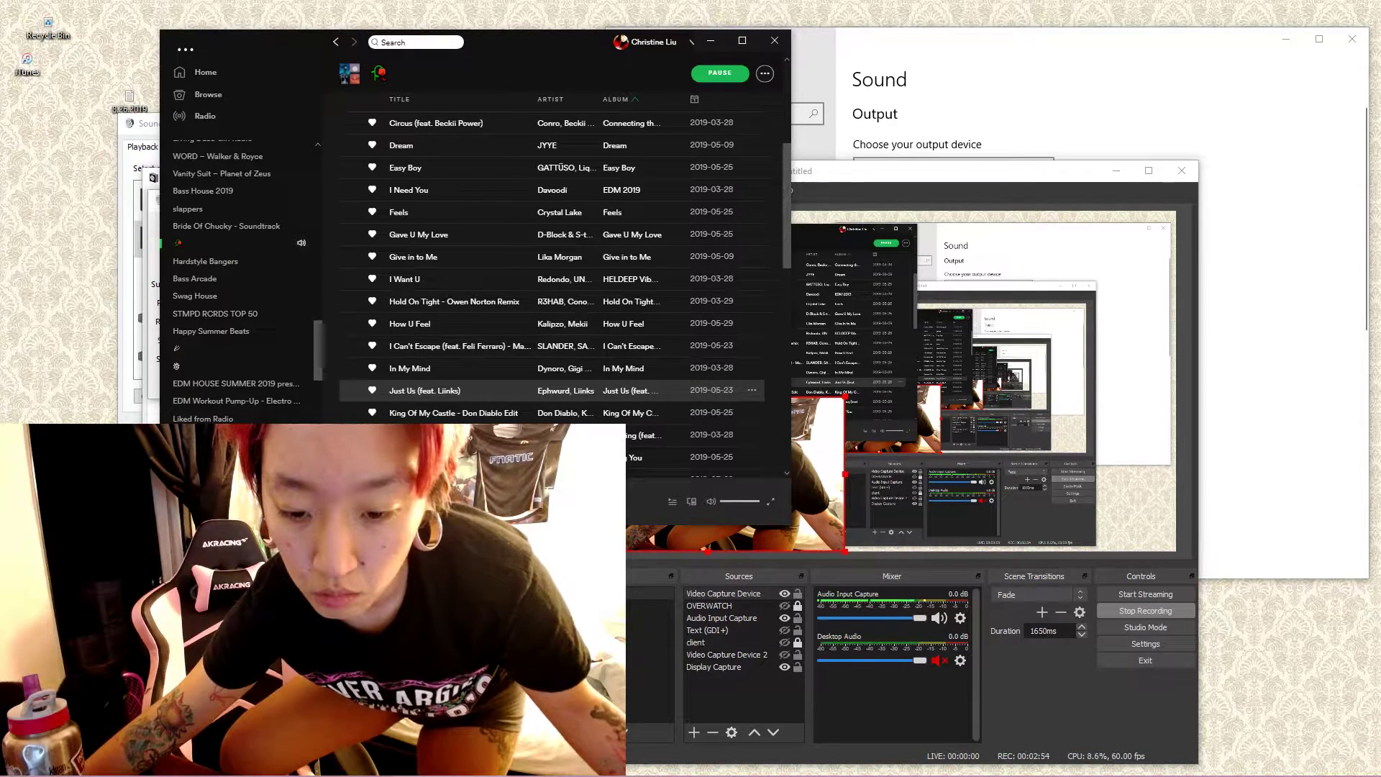
key(alt+Tab)
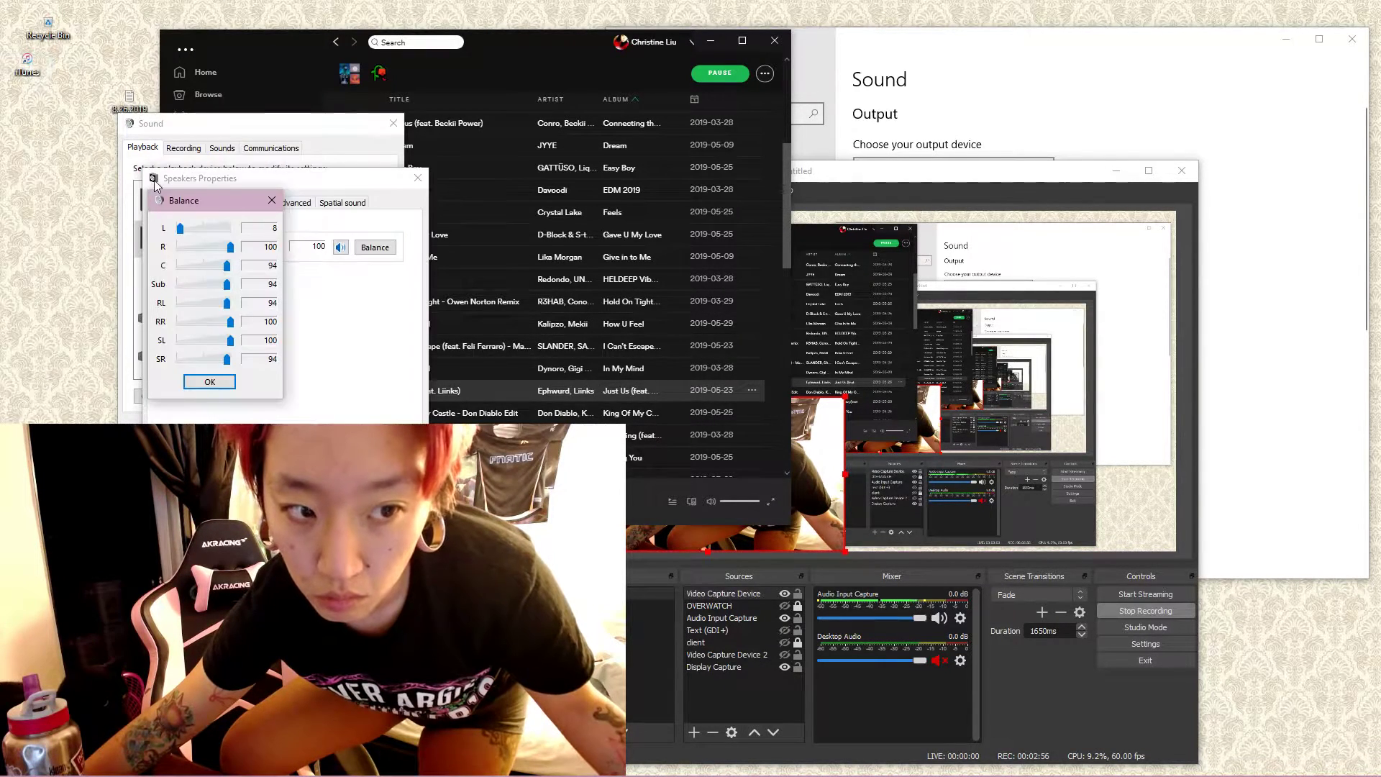
drag(549, 48, 457, 86)
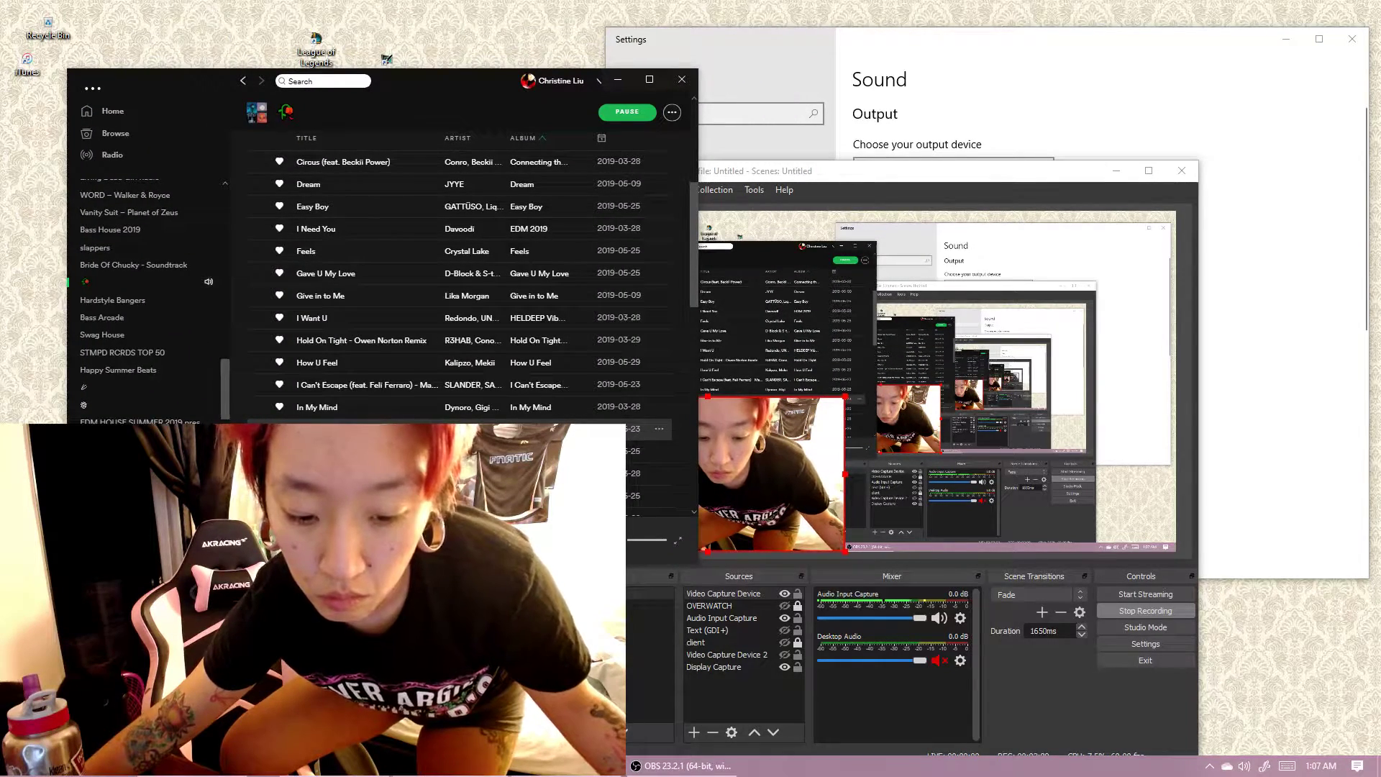
key(alt+Tab)
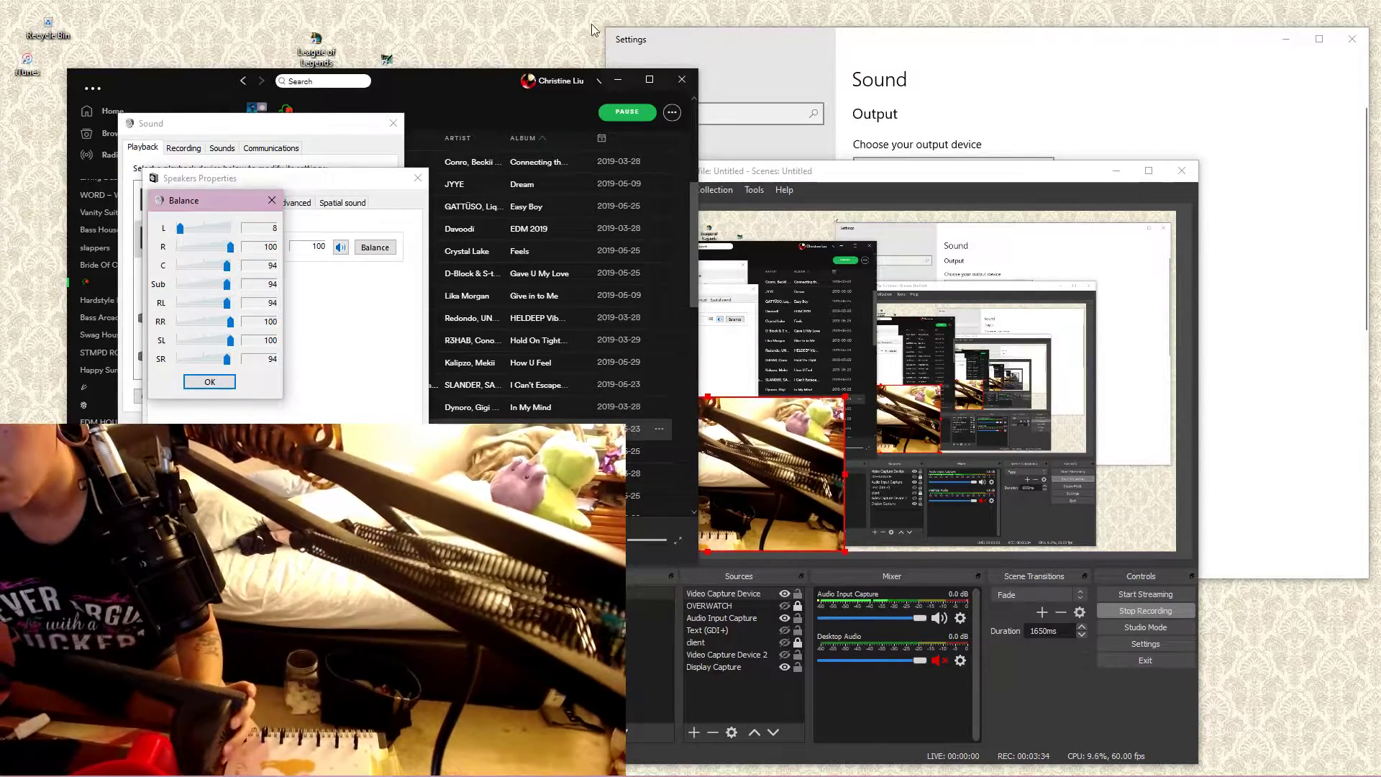
Look through the tracks of the playlist that is playing in Spotify
click(473, 93)
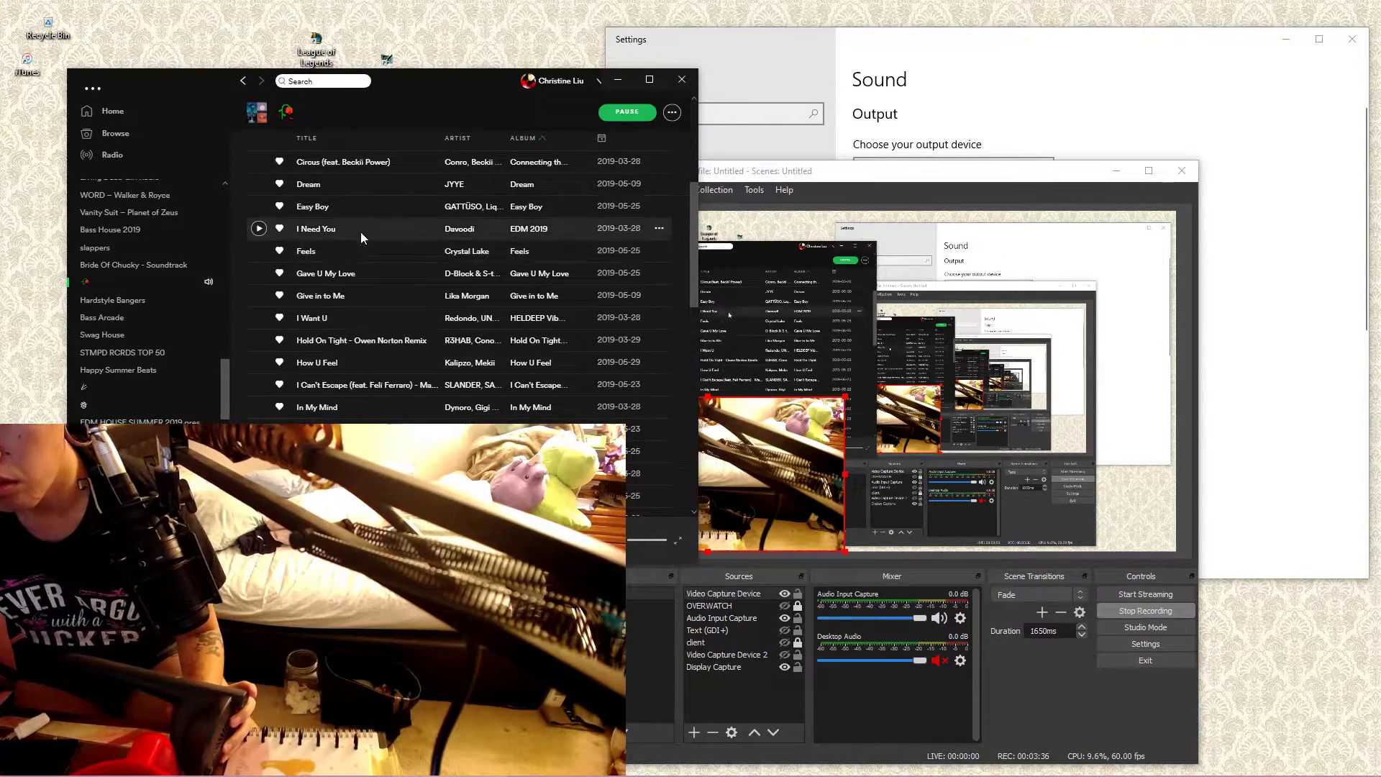
scroll(360, 415, down, 2)
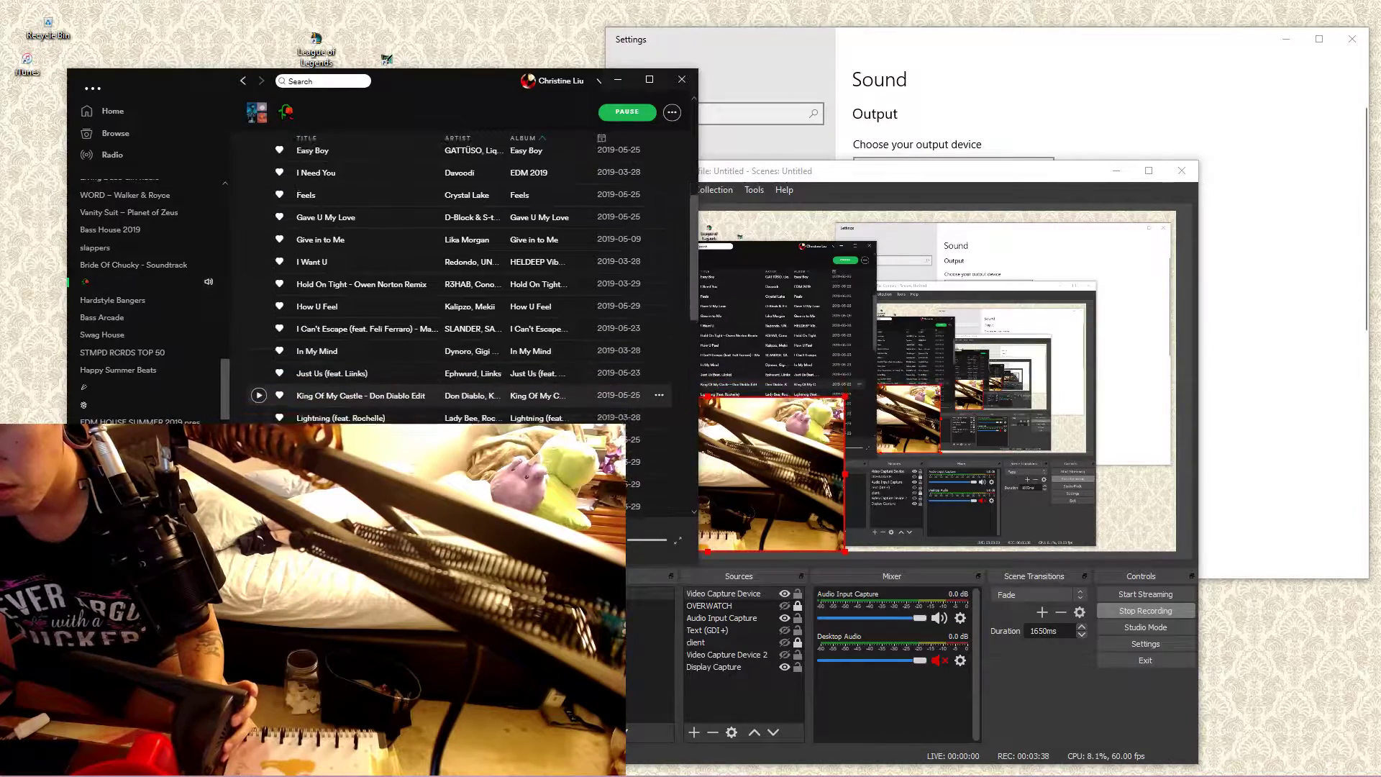
scroll(360, 415, down, 2)
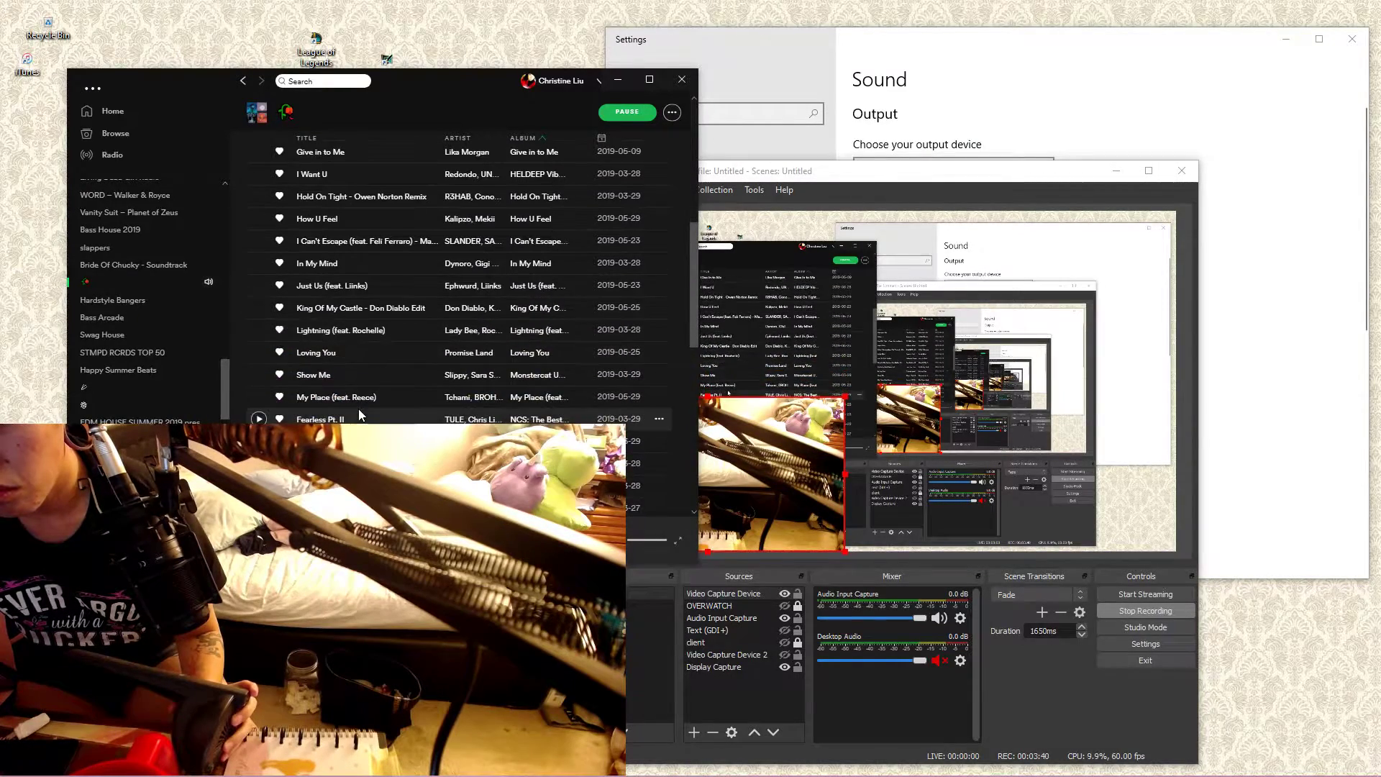
scroll(400, 341, up, 6)
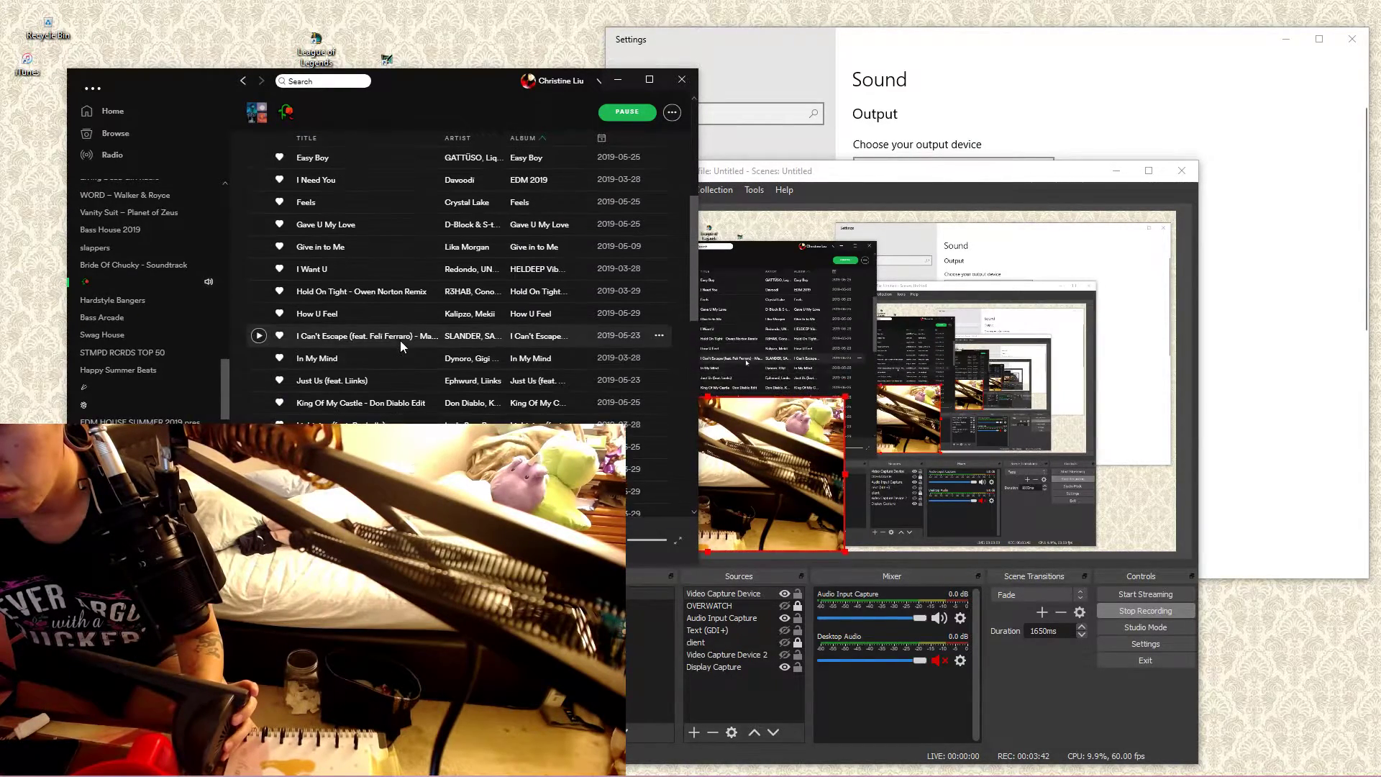
scroll(416, 267, up, 3)
scroll(414, 288, down, 5)
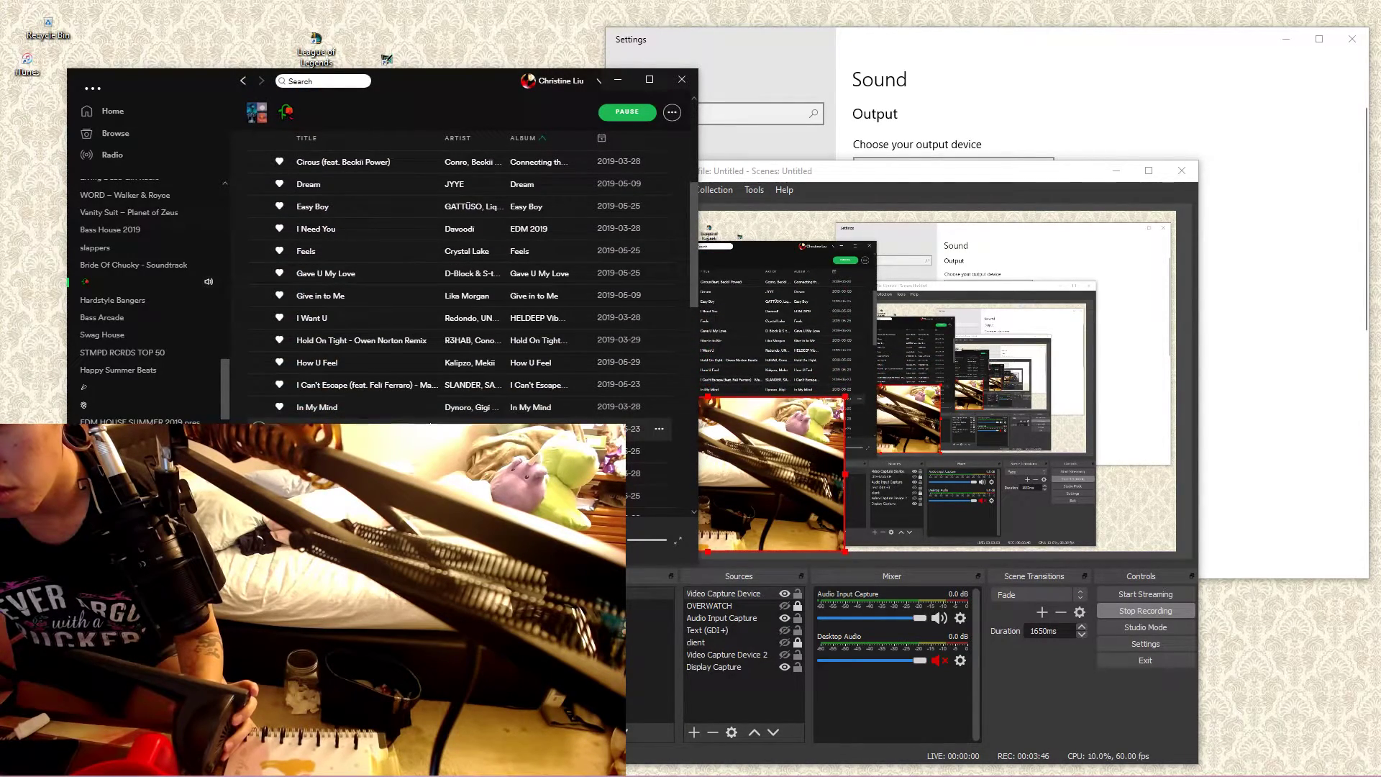
scroll(432, 410, down, 1)
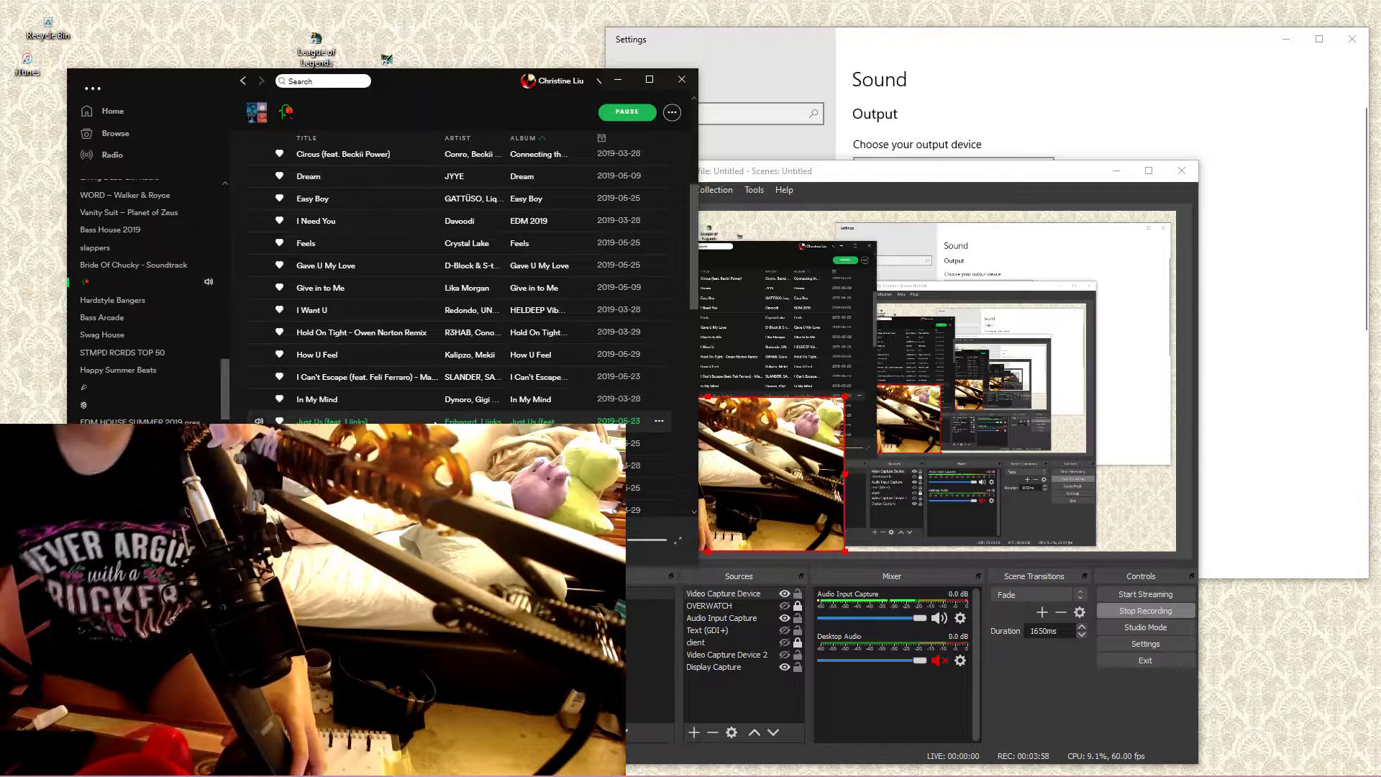
Bring the OBS window and the Balance dialog to the front and set the L level to 8
click(893, 171)
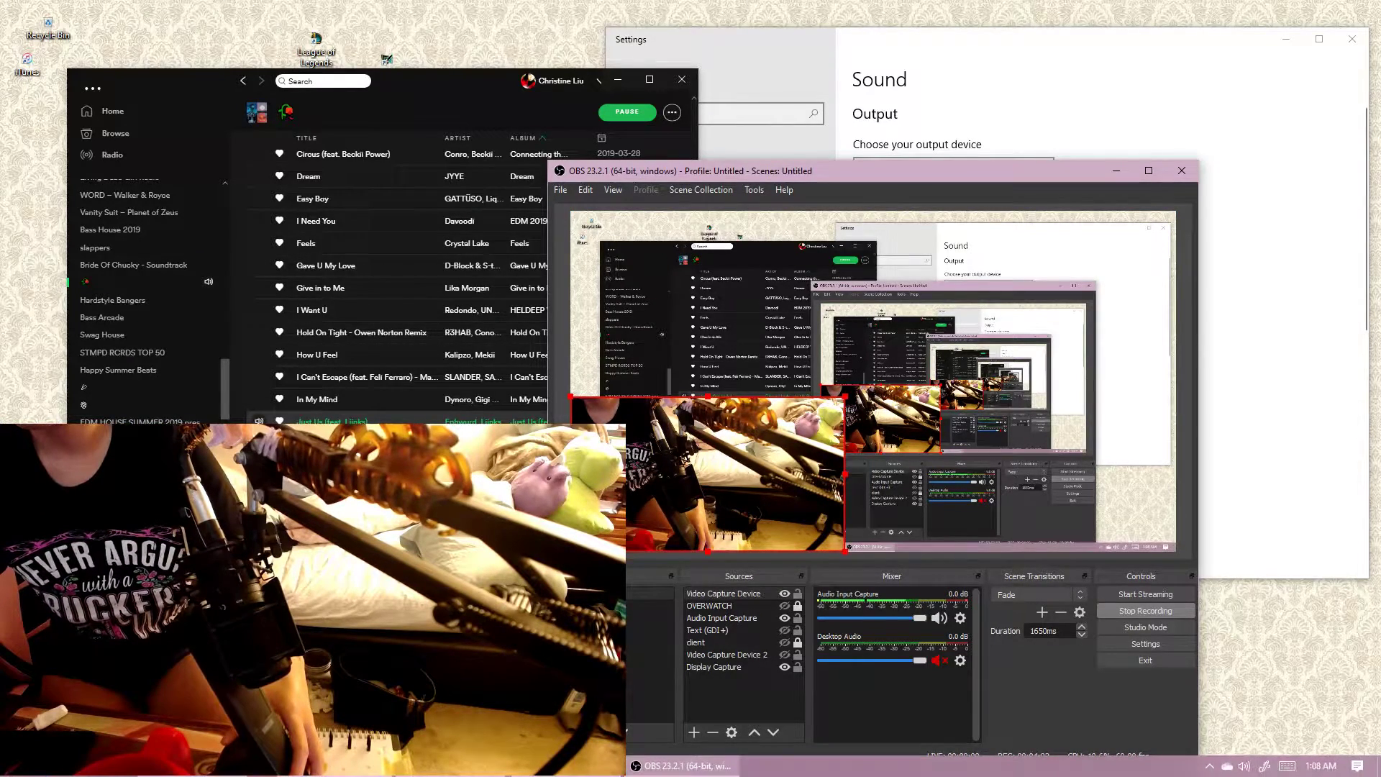
key(alt+Tab)
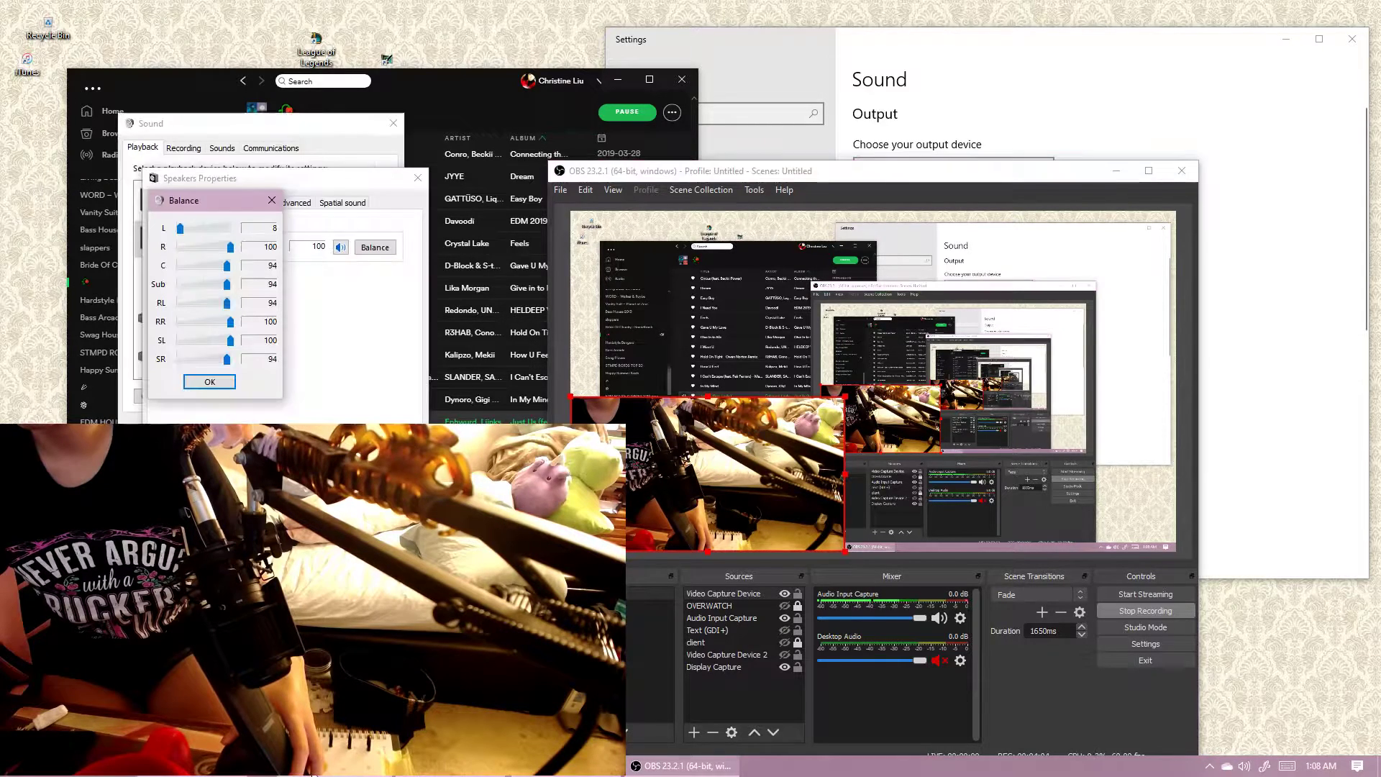
drag(230, 228, 181, 239)
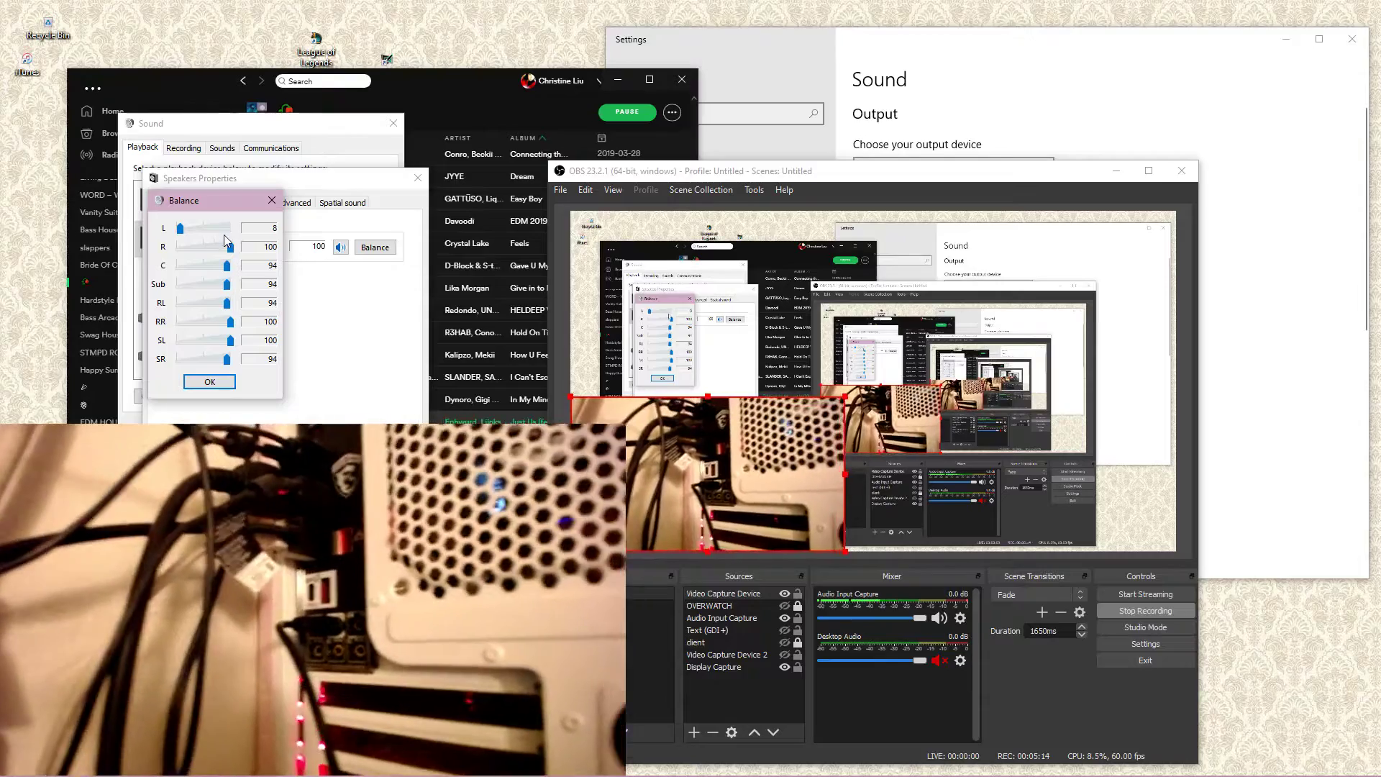
Show the bare desktop, then restore the sound dialogs, Settings and OBS windows with OBS in front
mouse_move(1377, 773)
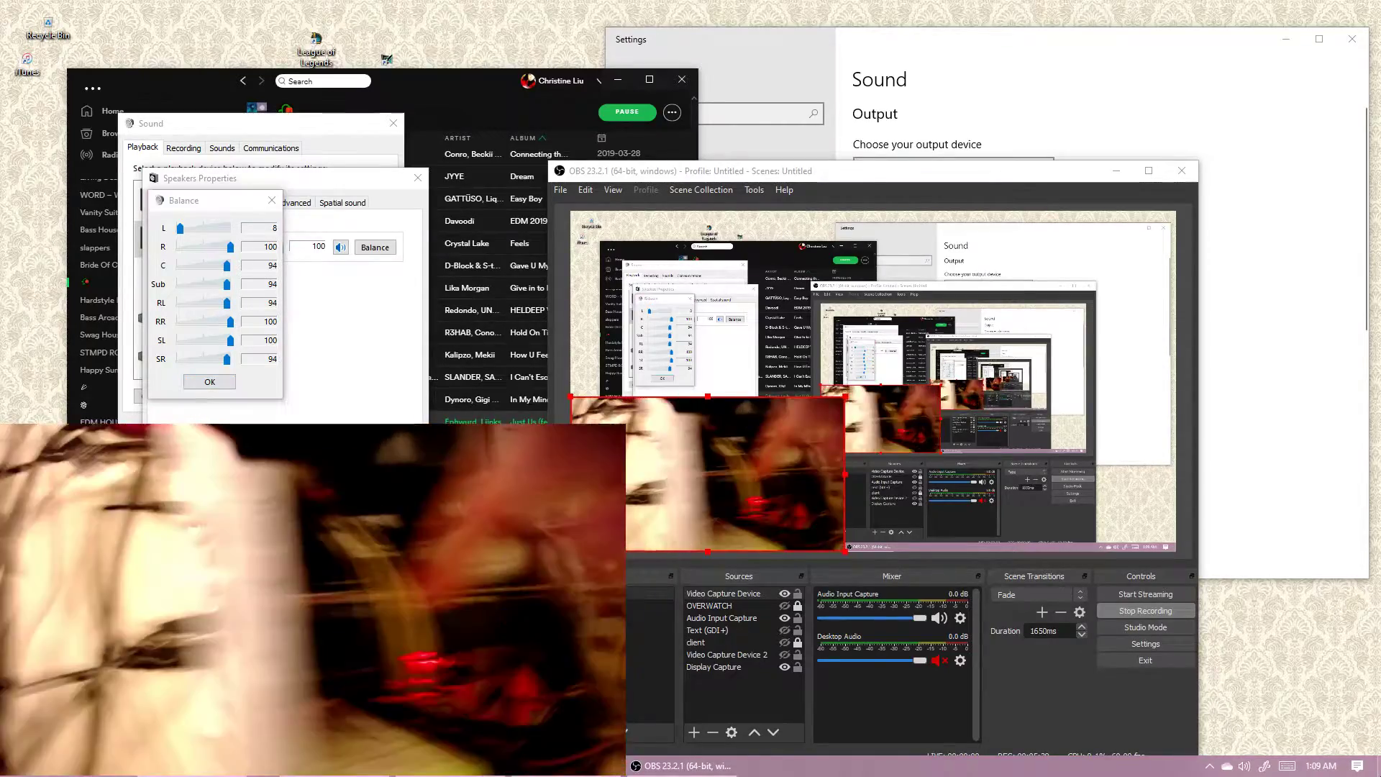
click(1378, 773)
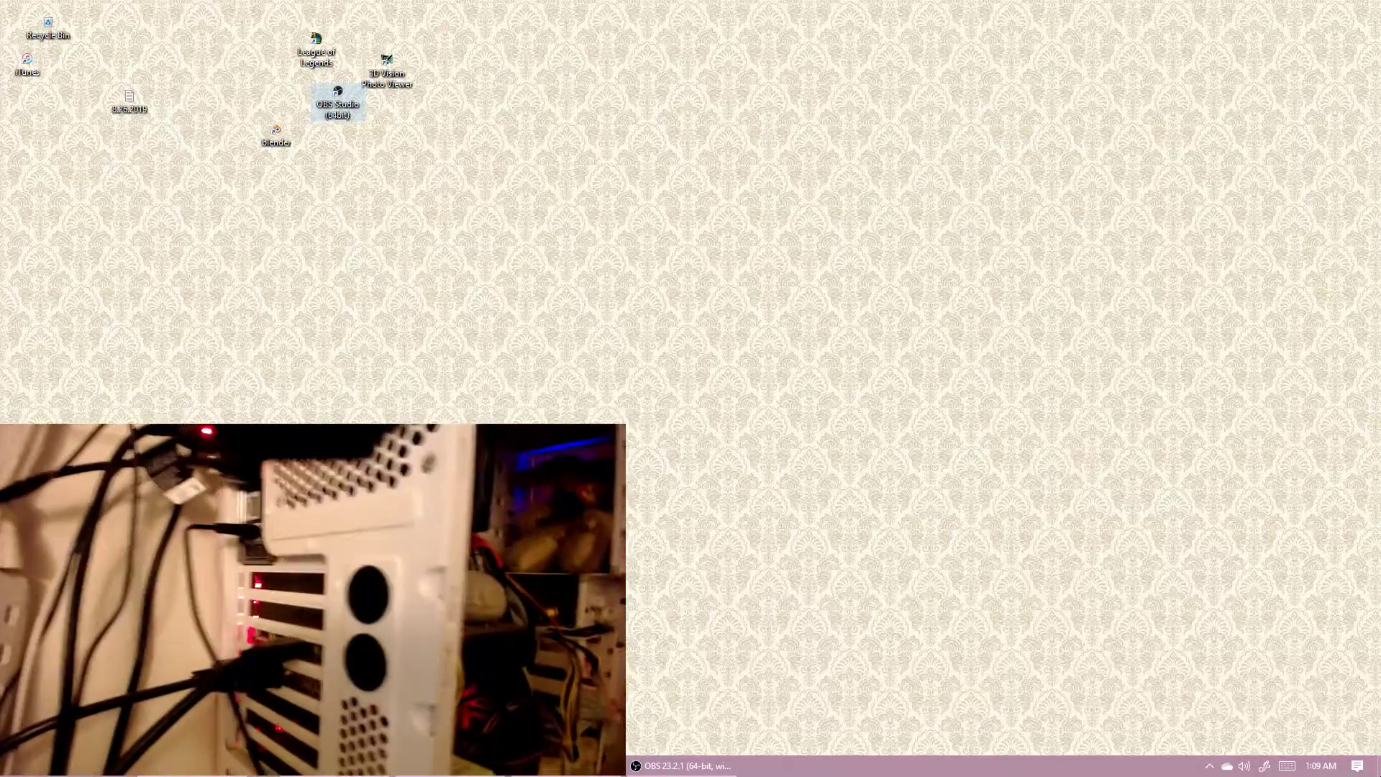
mouse_move(683, 765)
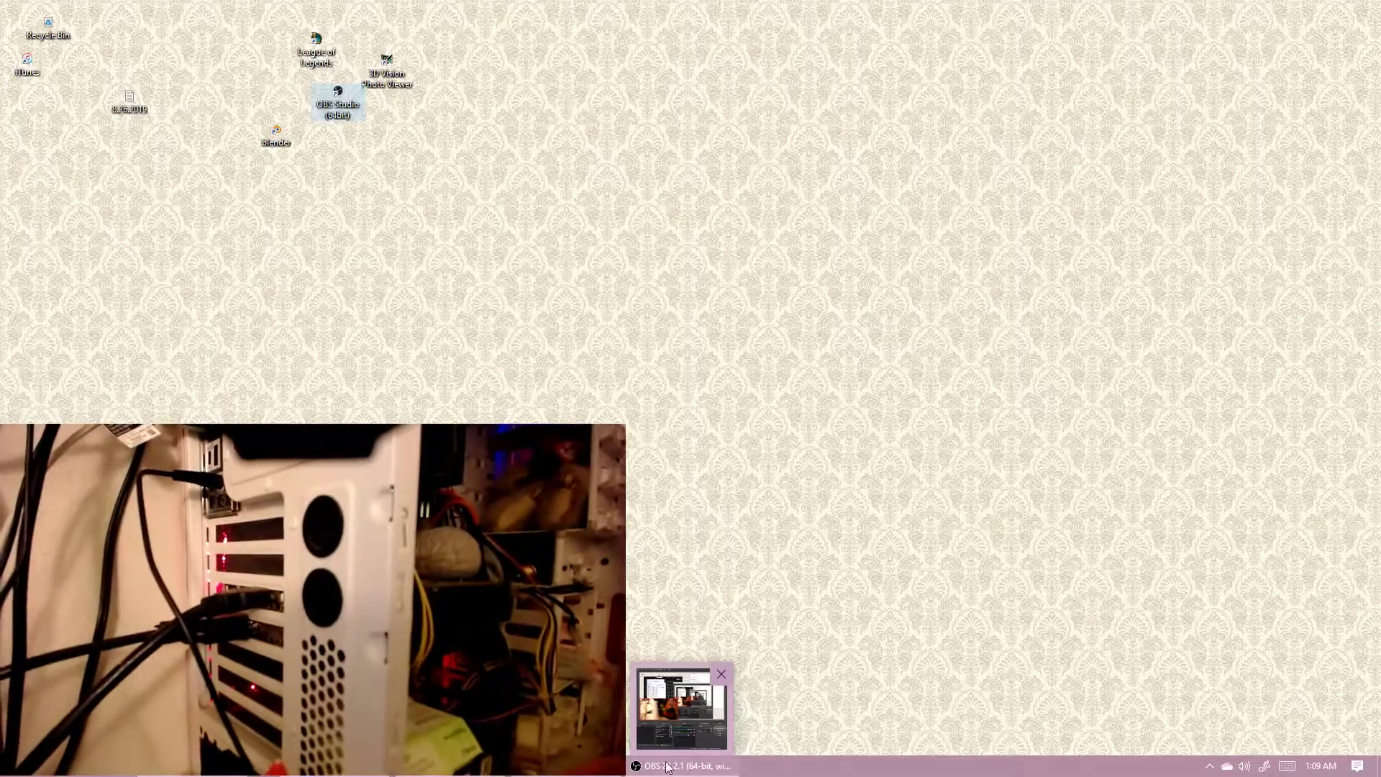
click(661, 770)
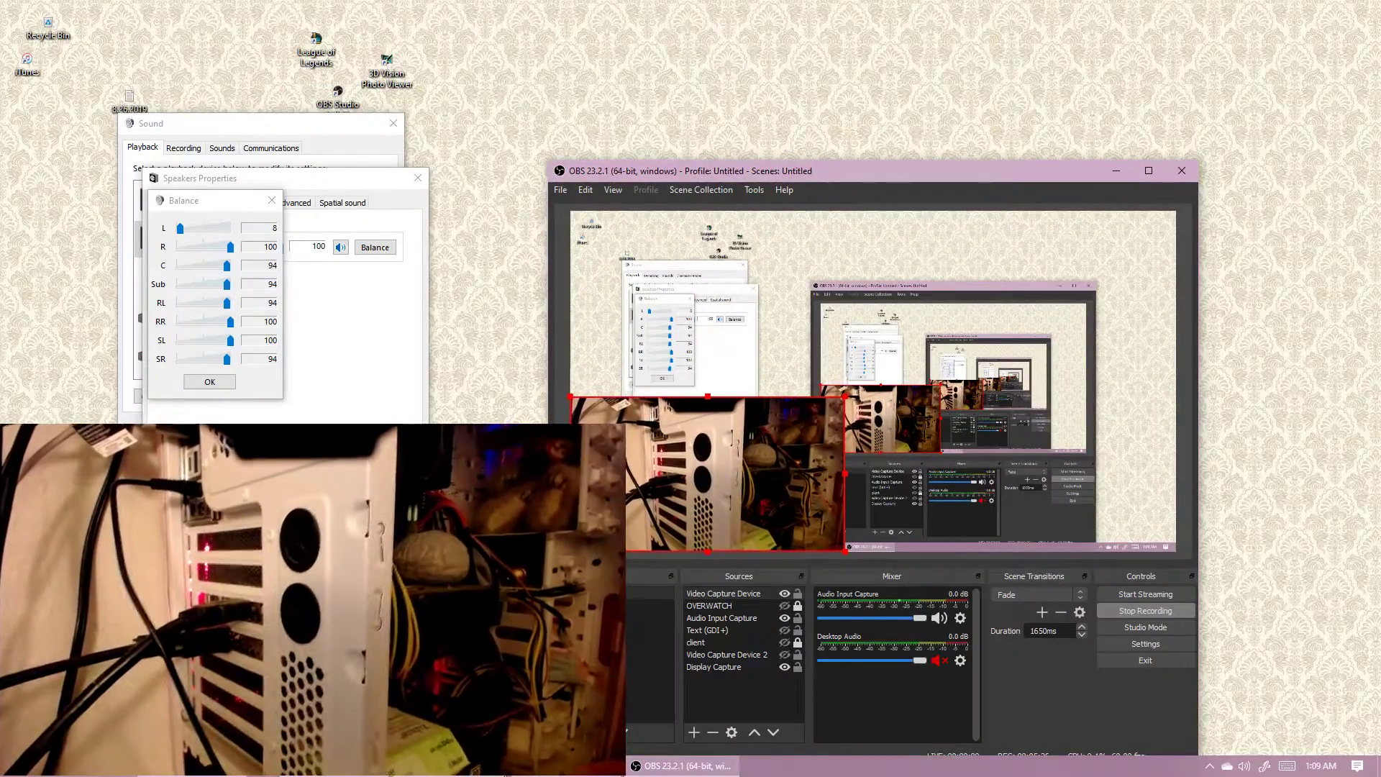
key(alt+Tab)
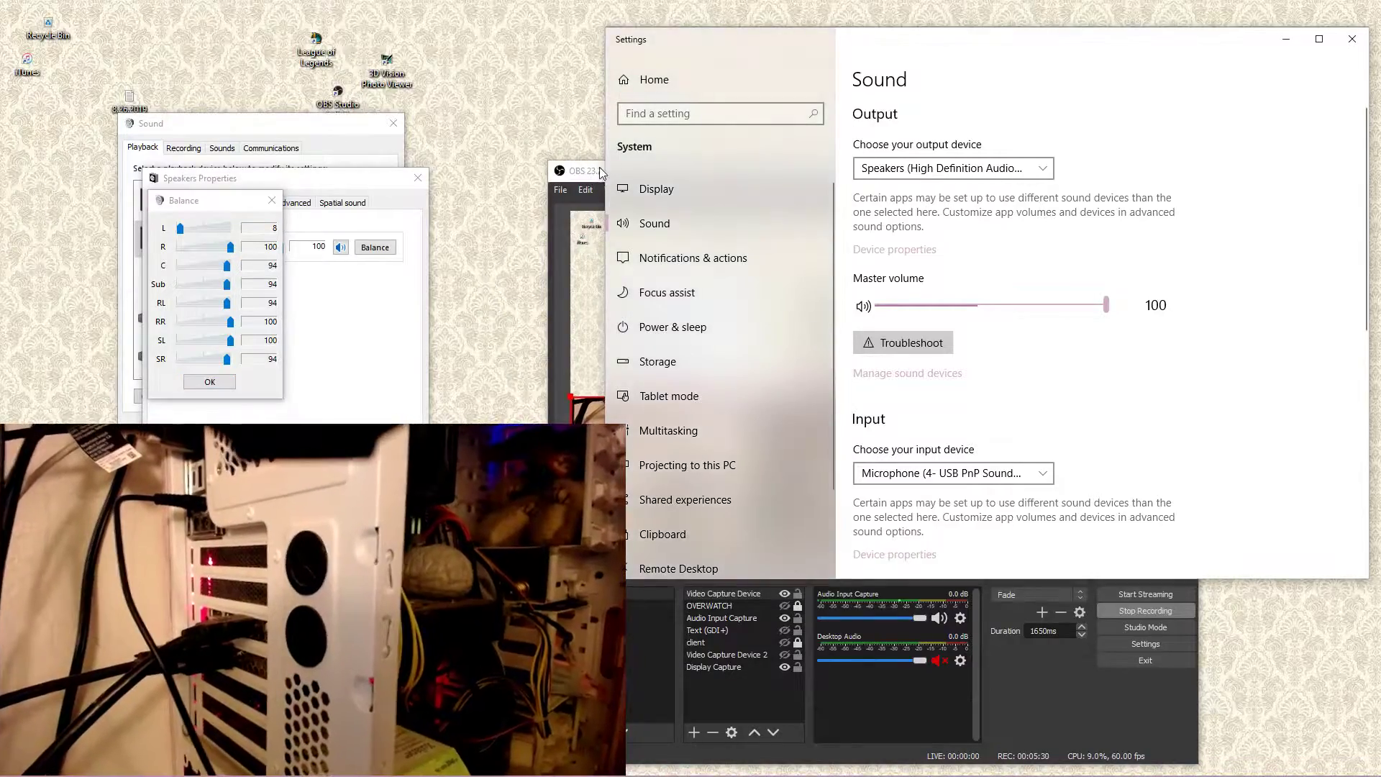
click(599, 171)
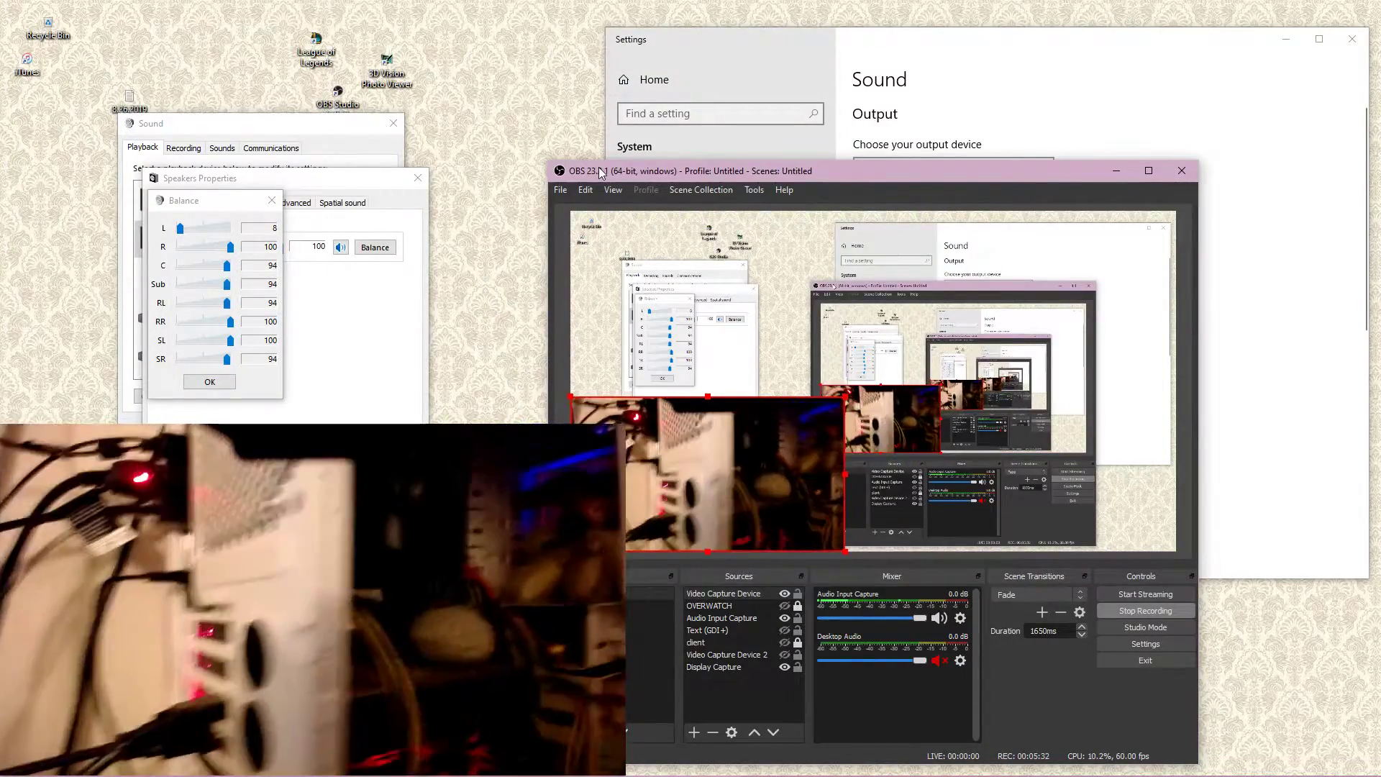